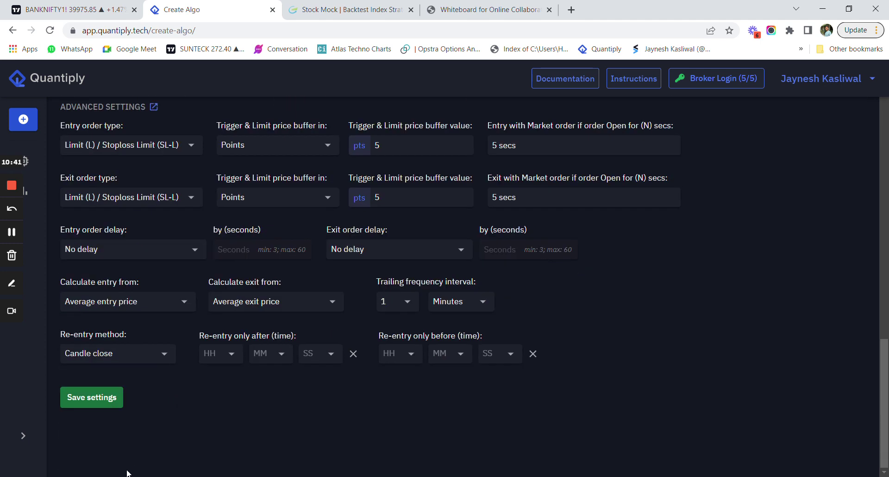
# Step: Save the advanced settings and schedule the algo to run Monday through Friday
pyautogui.click(116, 401)
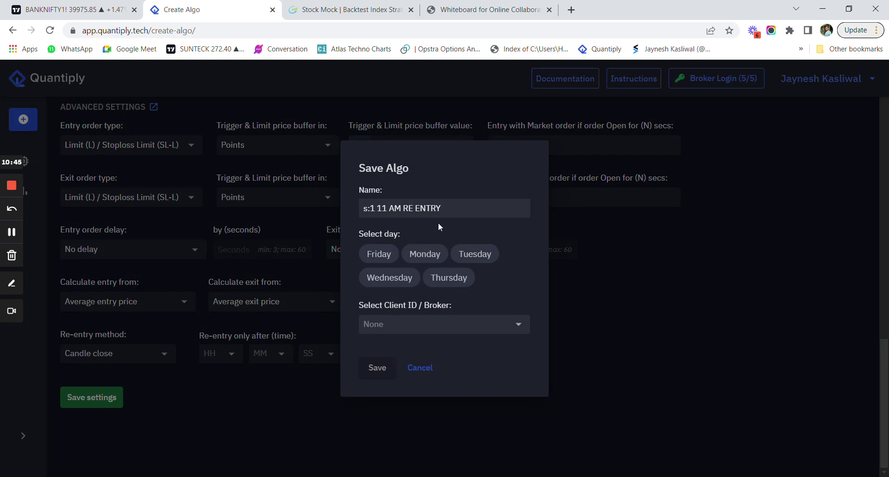
pyautogui.click(384, 253)
pyautogui.click(434, 254)
pyautogui.click(492, 254)
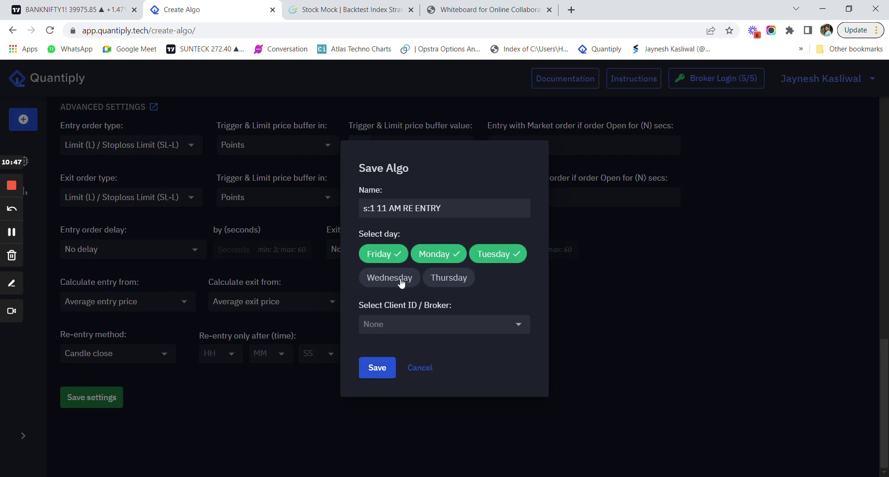
pyautogui.click(389, 277)
pyautogui.click(458, 278)
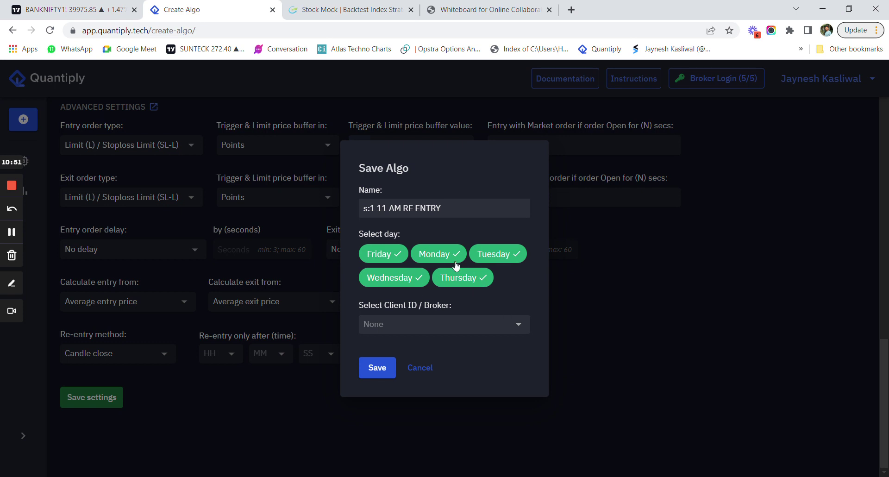
# Step: Keep the broker as None, close the Save Algo dialog, and return to the Algos list
pyautogui.click(417, 324)
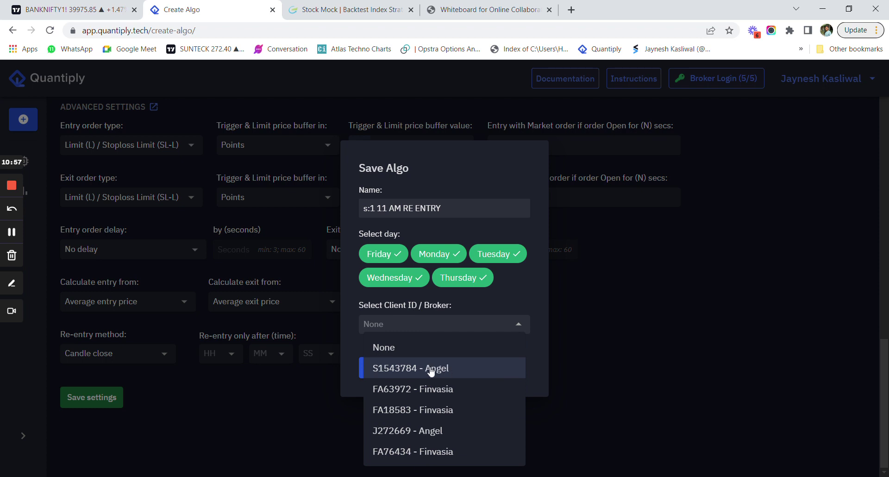
pyautogui.click(499, 301)
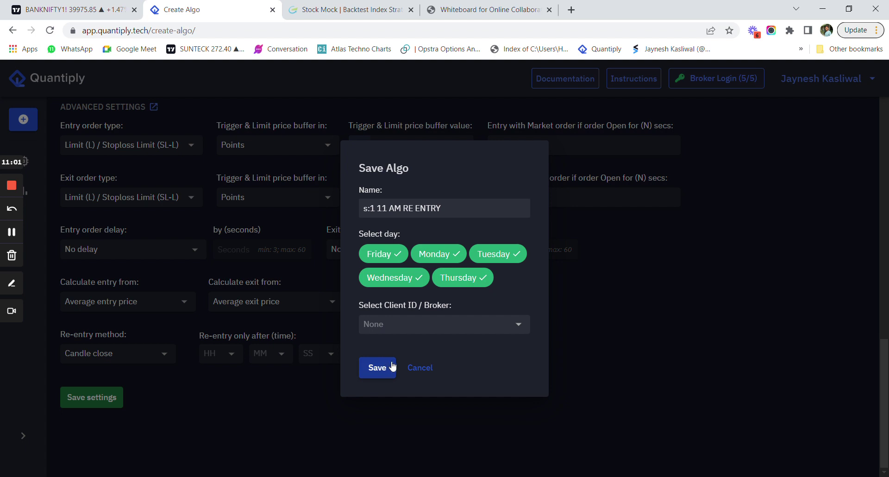
pyautogui.click(420, 367)
pyautogui.scroll(15, 489, 324)
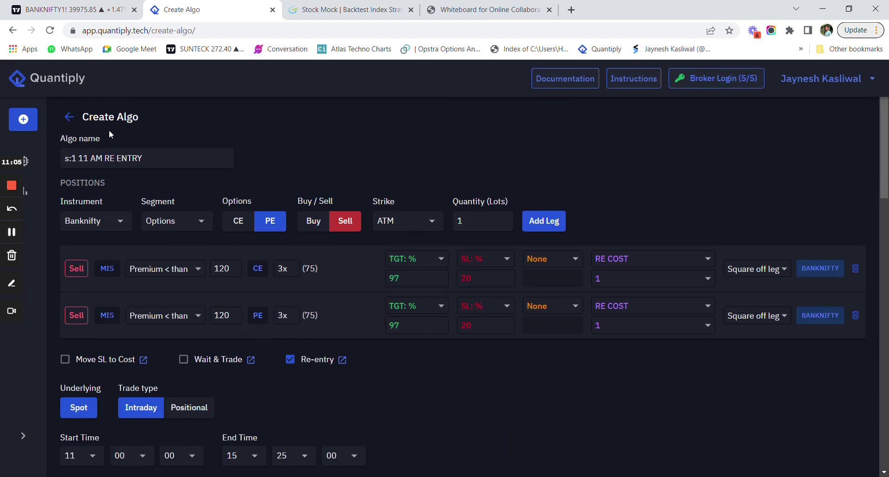
pyautogui.click(69, 116)
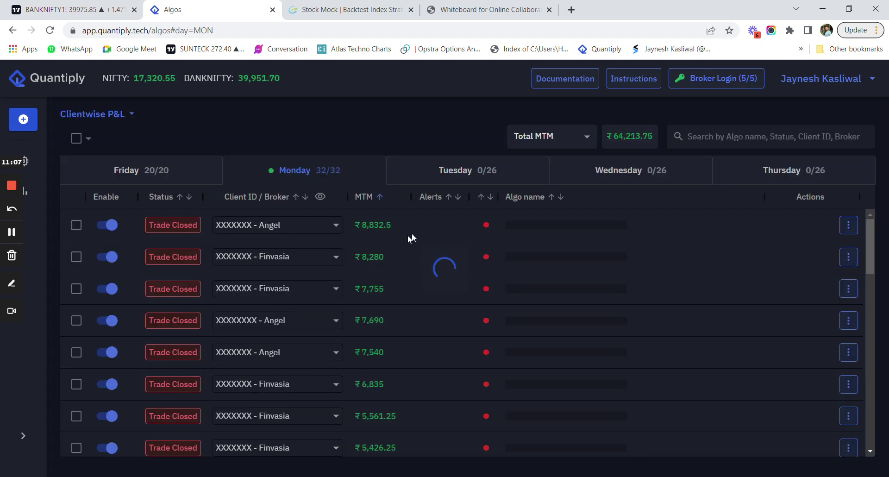
# Step: Start a new Quantiply algo, then close the open strategy settings in Stock Mock
pyautogui.click(26, 119)
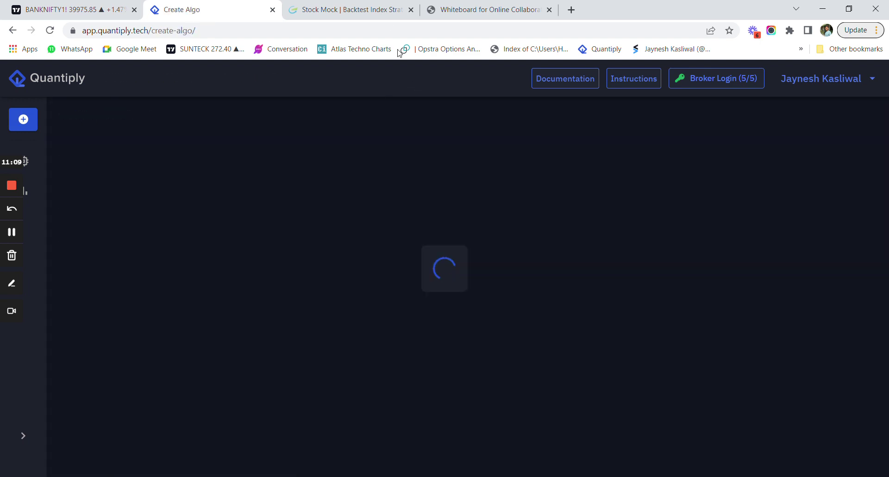
pyautogui.click(347, 10)
pyautogui.click(736, 94)
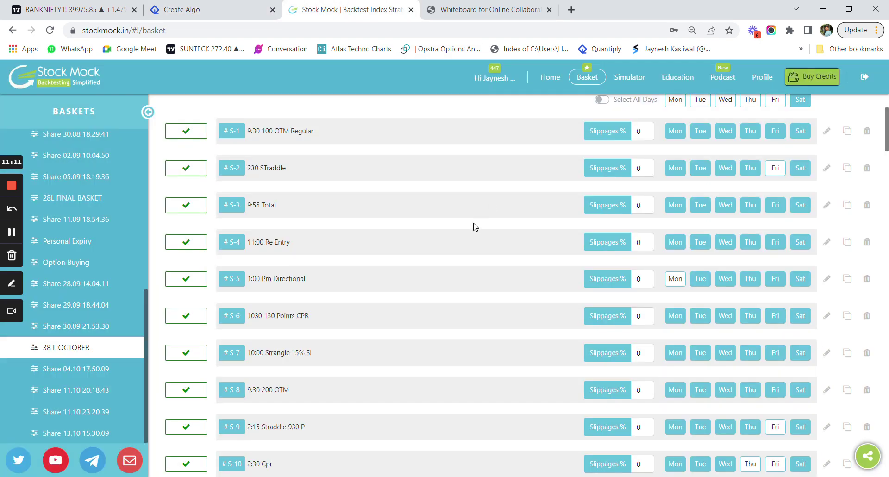
pyautogui.scroll(-3, 473, 226)
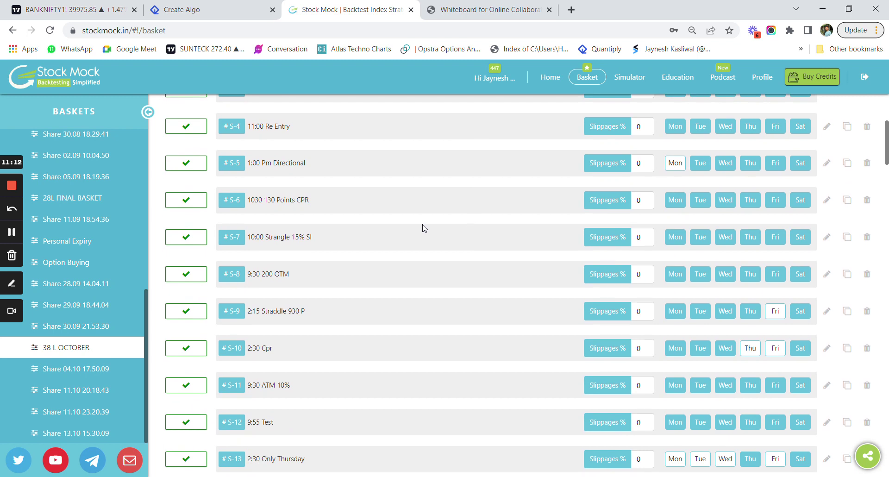
# Step: Review the 9:30 200 OTM strategy, then open the 1:00 Pm Directional strategy's settings
pyautogui.click(825, 274)
pyautogui.scroll(-3, 474, 294)
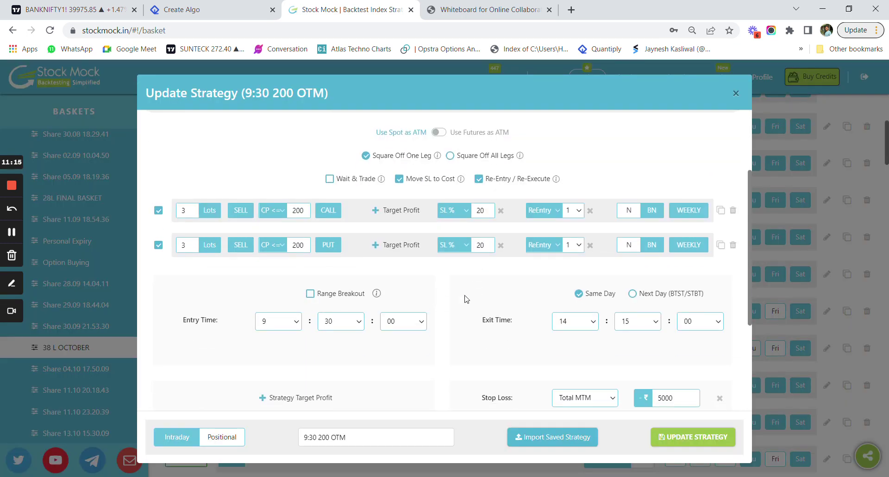
pyautogui.scroll(-5, 466, 298)
pyautogui.scroll(6, 466, 299)
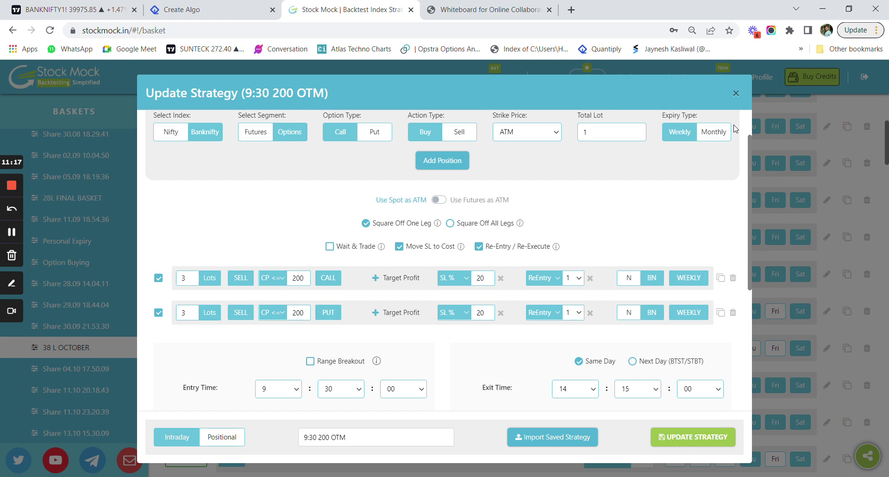
pyautogui.click(736, 93)
pyautogui.scroll(-2, 521, 312)
pyautogui.scroll(3, 420, 299)
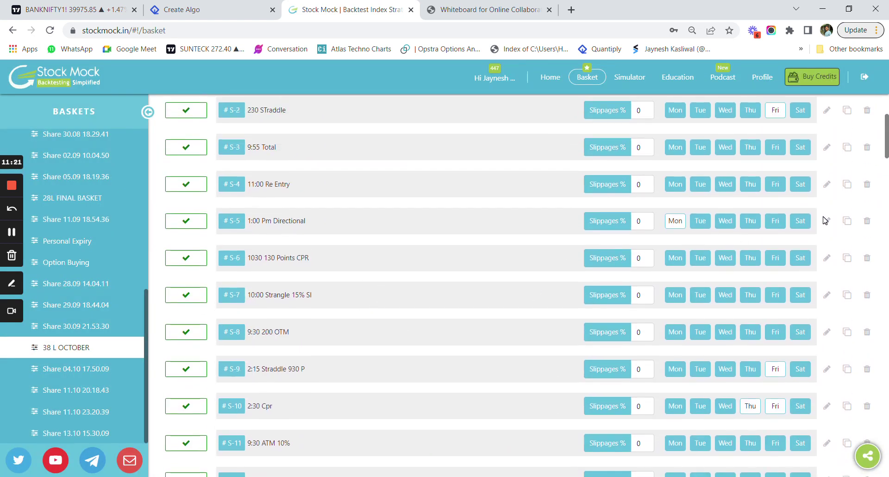
pyautogui.click(826, 220)
pyautogui.scroll(-3, 484, 255)
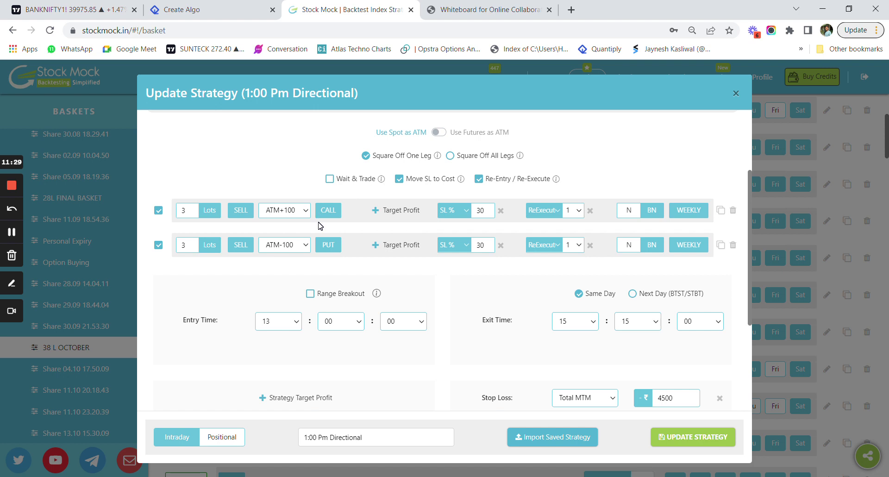
# Step: Name the new algo '1 Pm' and add Banknifty call and put sell legs
pyautogui.click(214, 17)
pyautogui.write('1')
pyautogui.press('BackSpace')
pyautogui.write('1 Pm')
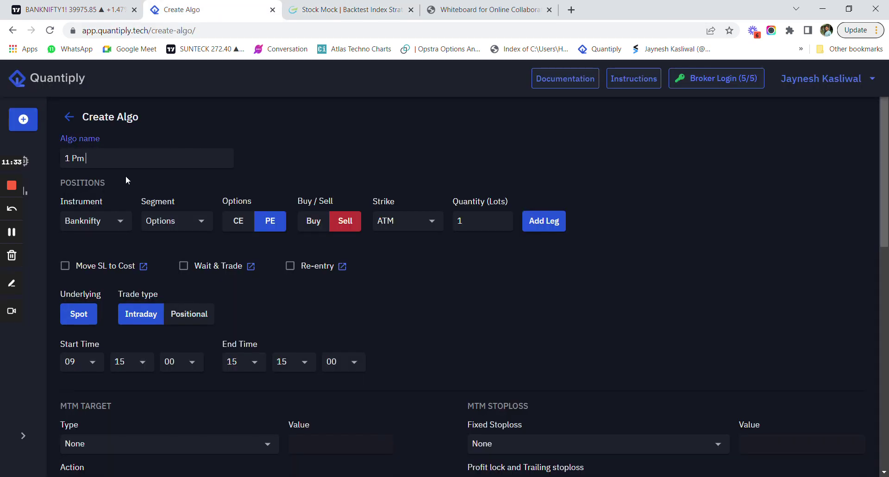
pyautogui.doubleClick(550, 227)
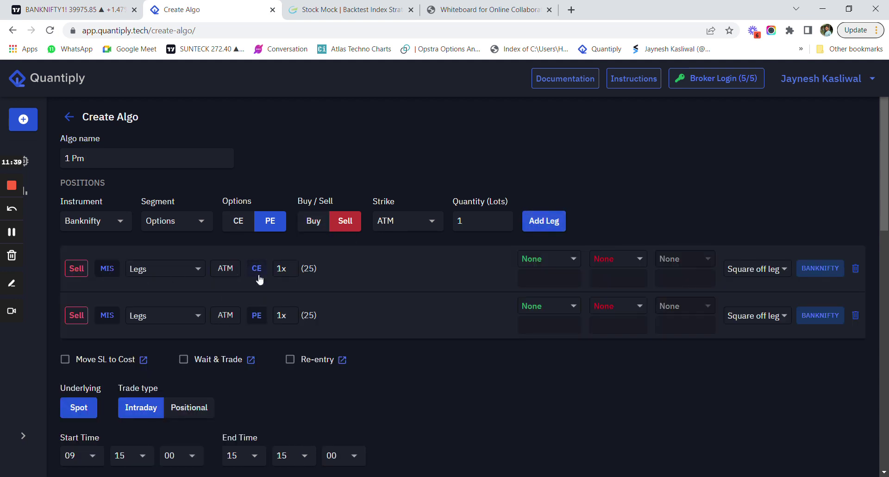
# Step: Set the call leg's strike to OTM 1
pyautogui.click(225, 269)
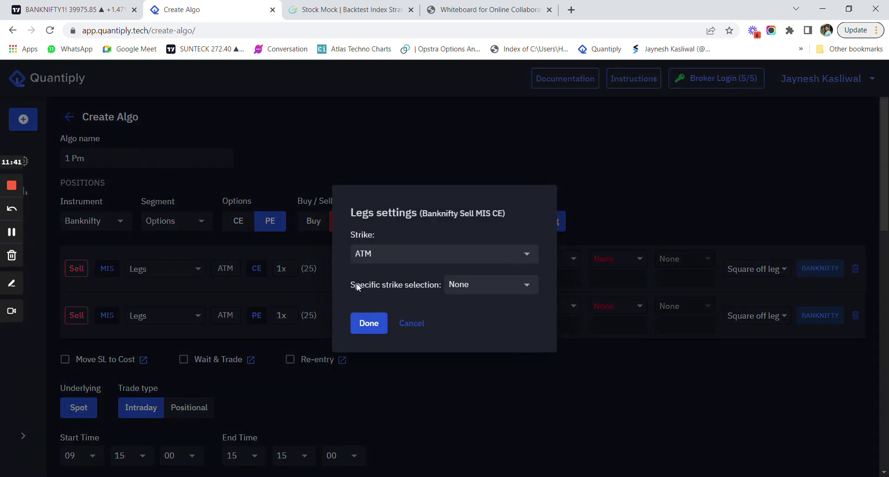
pyautogui.click(401, 254)
pyautogui.scroll(-3, 401, 290)
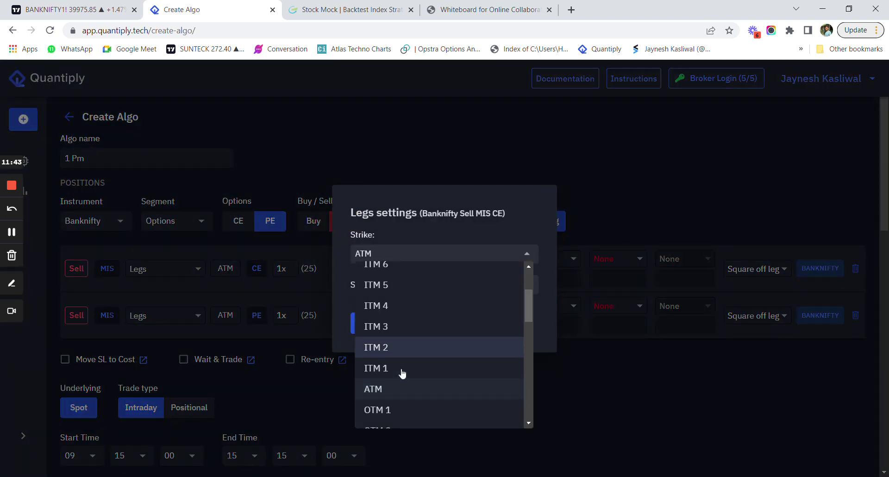
pyautogui.click(403, 321)
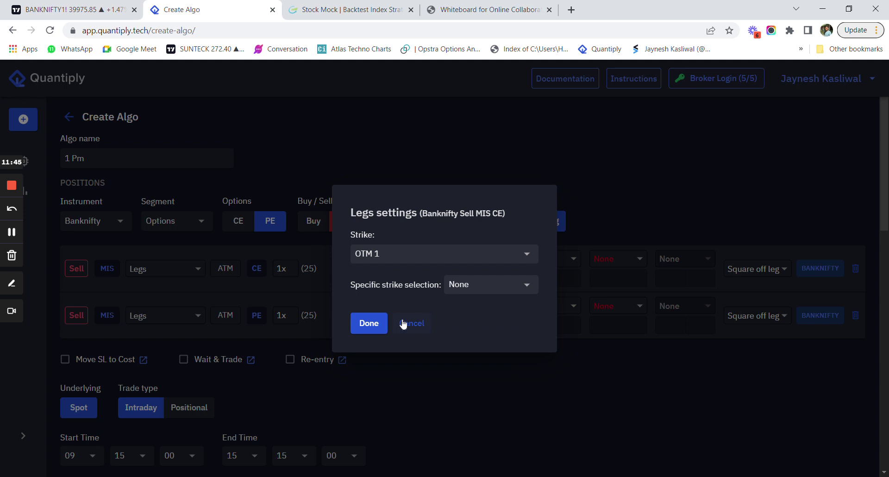
pyautogui.click(377, 323)
pyautogui.click(347, 10)
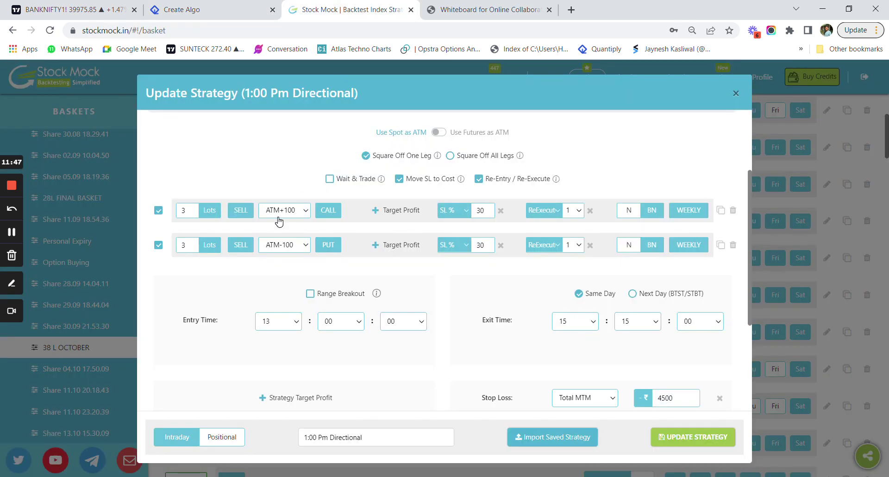
pyautogui.click(199, 9)
# Step: Set the put leg's strike to OTM 1
pyautogui.click(229, 318)
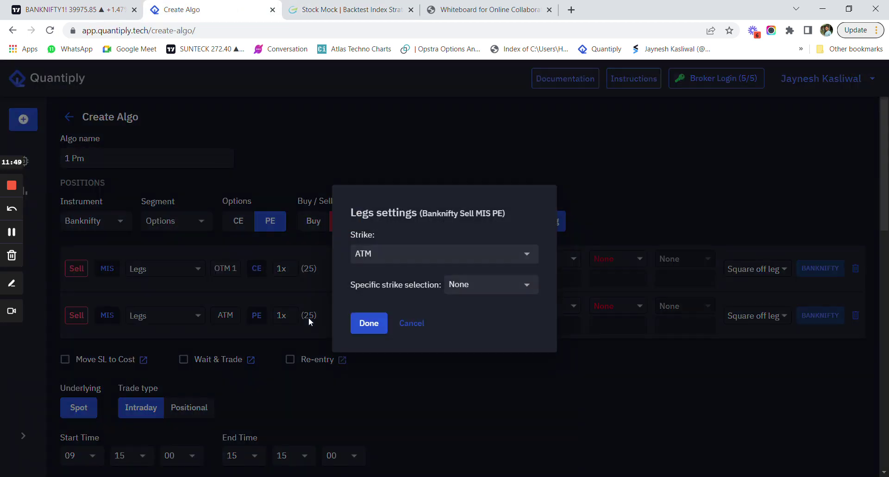
pyautogui.click(406, 253)
pyautogui.scroll(-2, 394, 373)
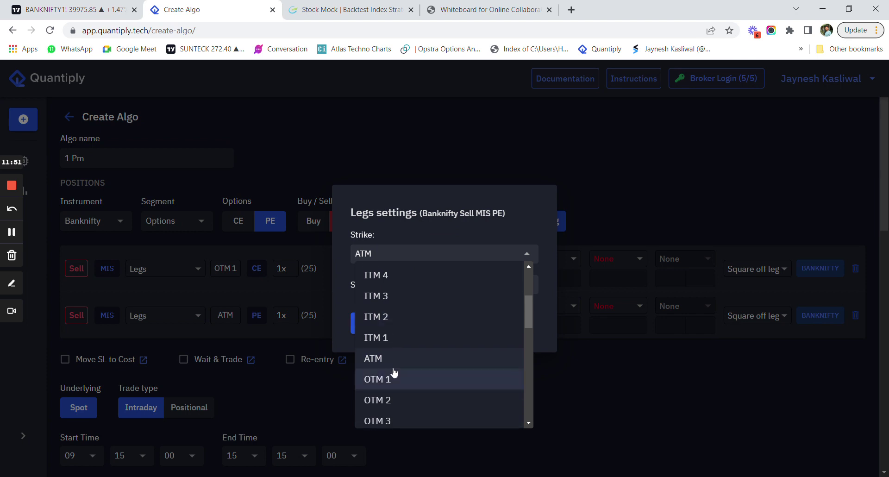
pyautogui.click(393, 373)
pyautogui.click(366, 322)
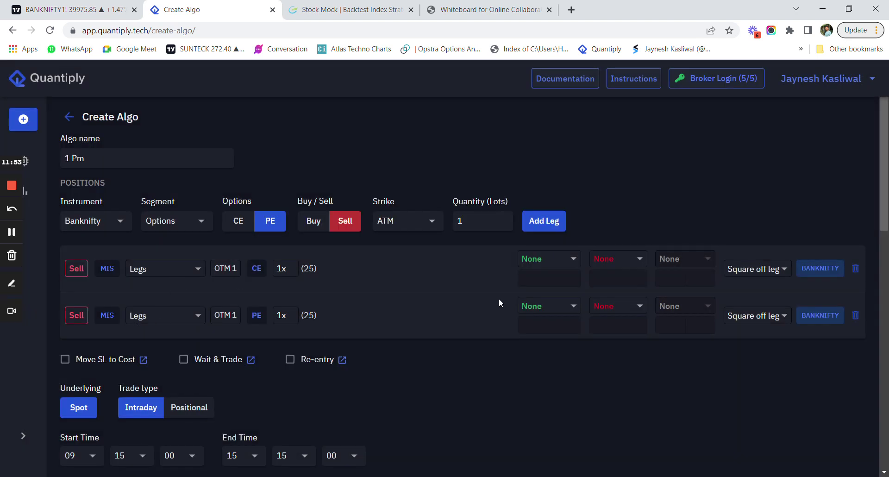
# Step: Set the legs to 3 lots and enable re-entry for the algo
pyautogui.write('3')
pyautogui.click(289, 359)
pyautogui.click(324, 9)
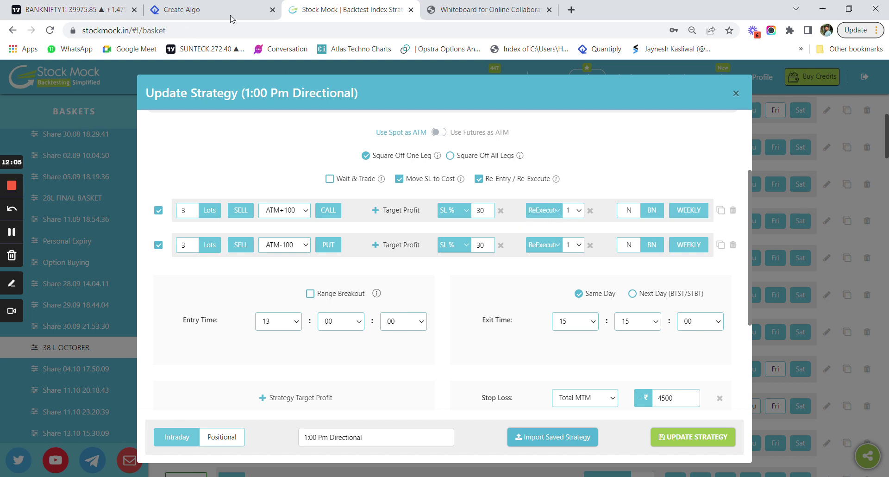
pyautogui.hotkey('ctrl', 'shift', 'Tab')
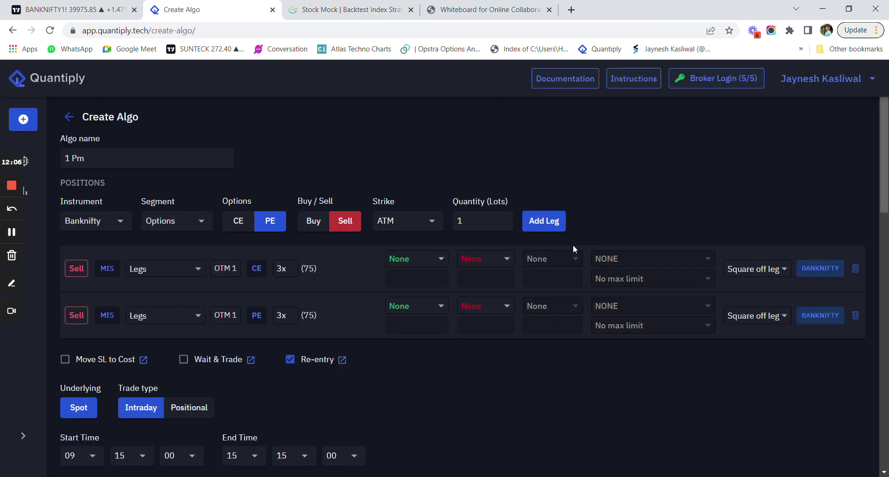
# Step: Make both legs' stoploss percentage-based and enter a 30% SL
pyautogui.click(485, 259)
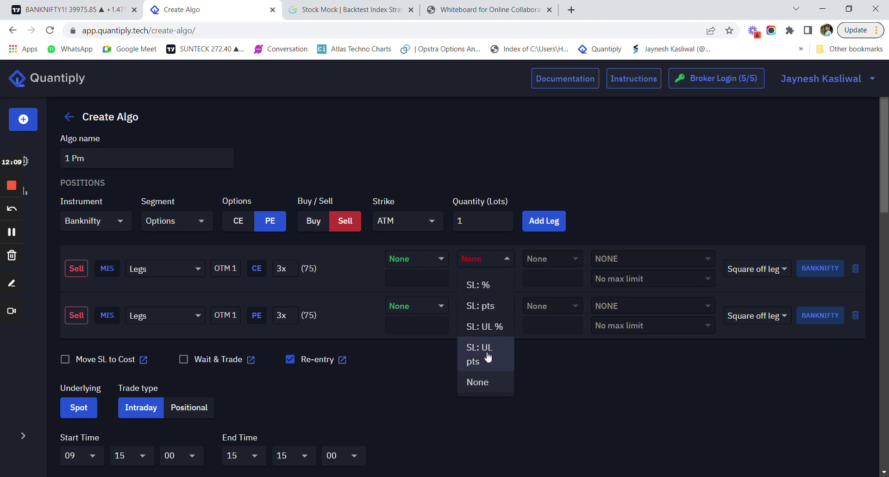
pyautogui.click(481, 285)
pyautogui.click(489, 300)
pyautogui.click(484, 331)
pyautogui.click(328, 11)
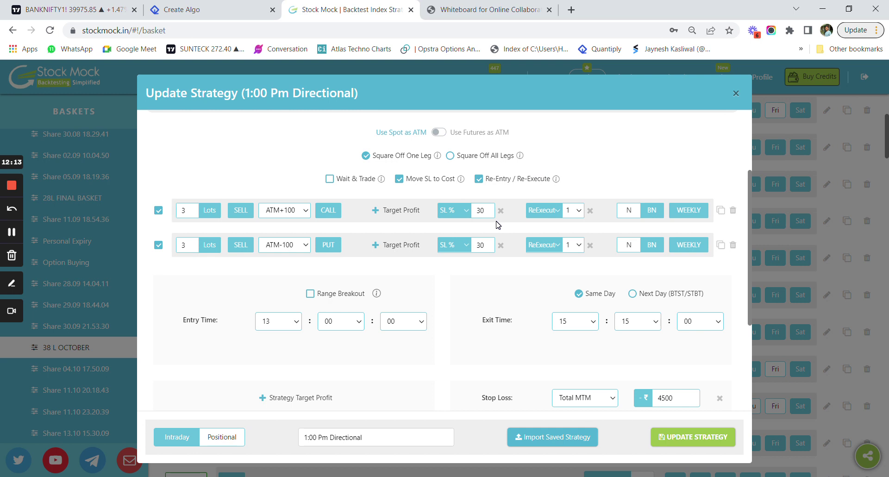
pyautogui.click(164, 8)
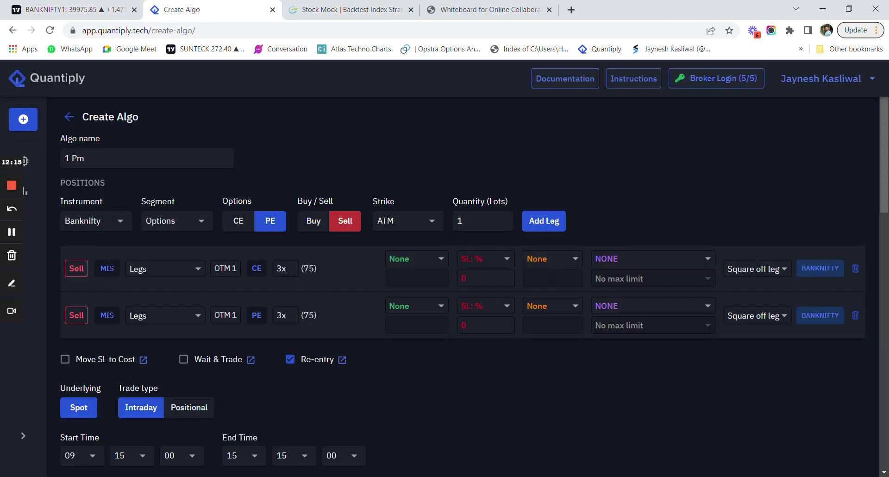
pyautogui.click(466, 278)
pyautogui.write('3')
# Step: Set leg 1's re-entry to RE EXECUTE with a maximum of 1 re-entry
pyautogui.click(544, 261)
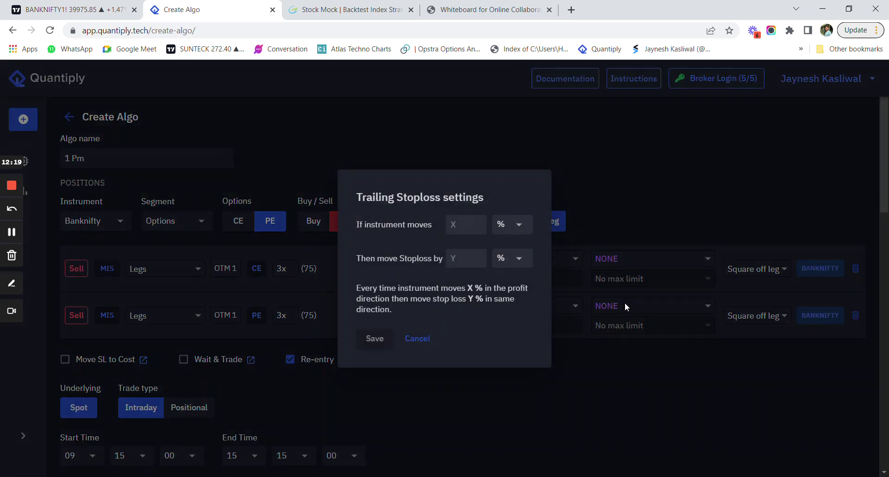
pyautogui.click(602, 253)
pyautogui.click(609, 257)
pyautogui.click(610, 257)
pyautogui.click(599, 261)
pyautogui.click(463, 250)
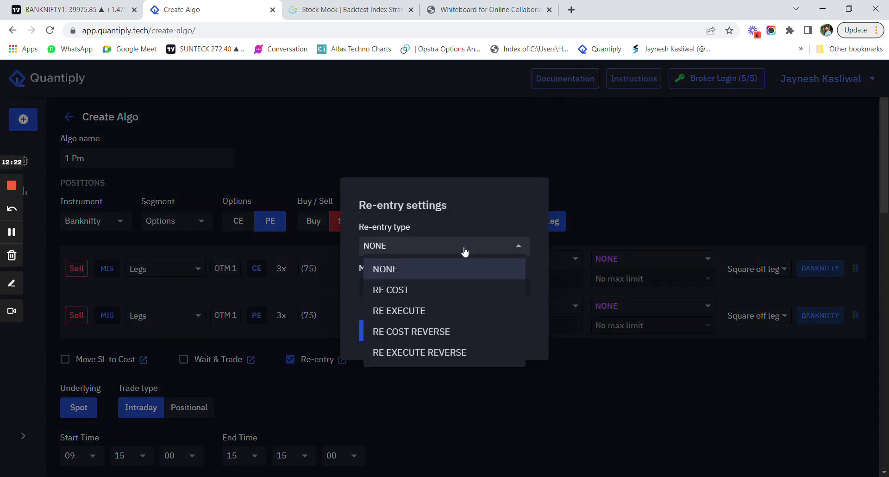
pyautogui.click(419, 306)
pyautogui.click(411, 292)
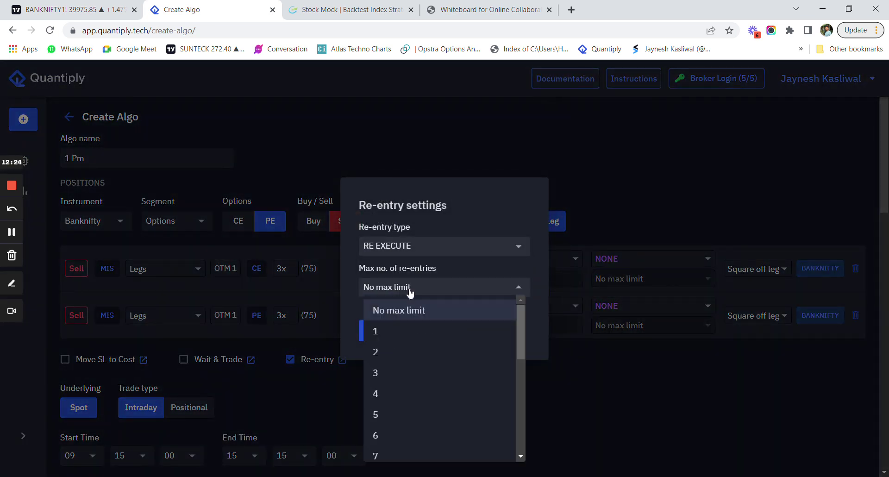
pyautogui.click(399, 331)
pyautogui.click(386, 332)
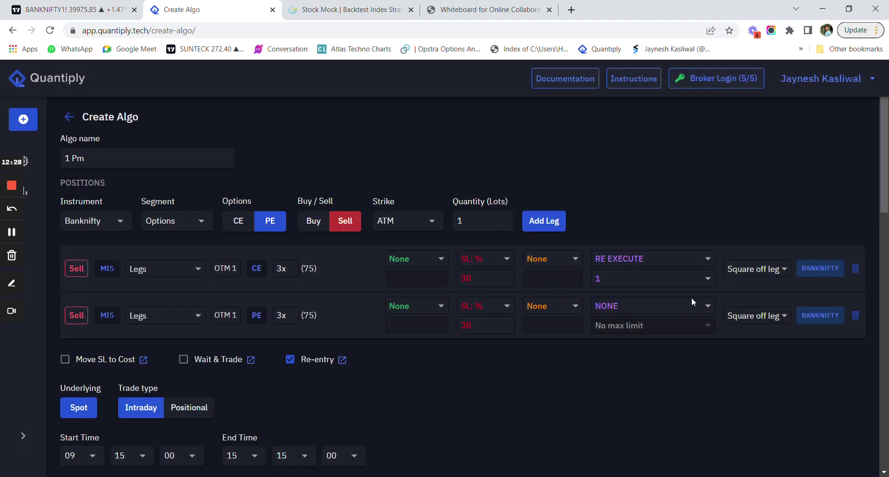
# Step: Set leg 2's re-entry to RE EXECUTE with a maximum of 1 re-entry
pyautogui.click(691, 302)
pyautogui.click(440, 246)
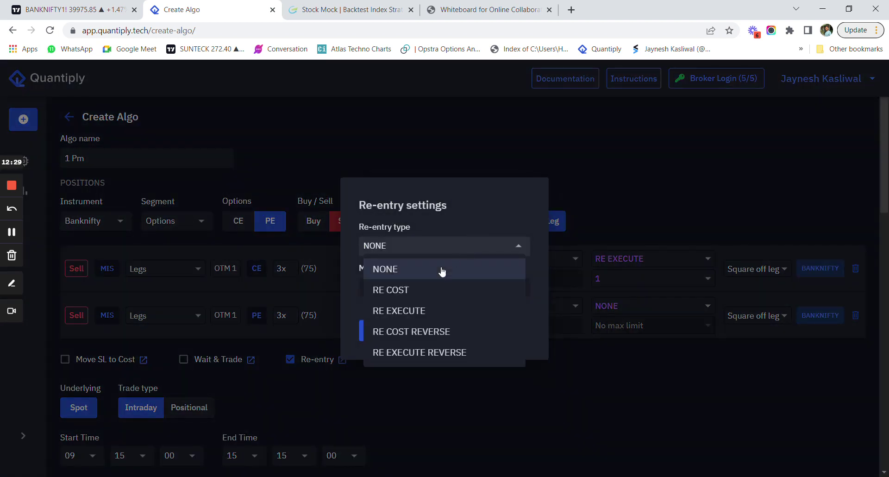
pyautogui.click(422, 310)
pyautogui.click(417, 289)
pyautogui.click(393, 333)
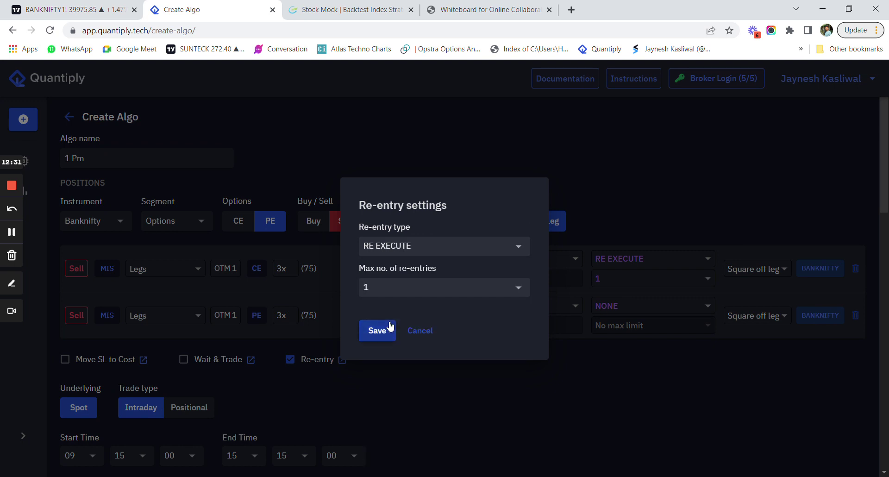
pyautogui.click(389, 329)
# Step: Give both legs a percentage target of 95%
pyautogui.click(421, 258)
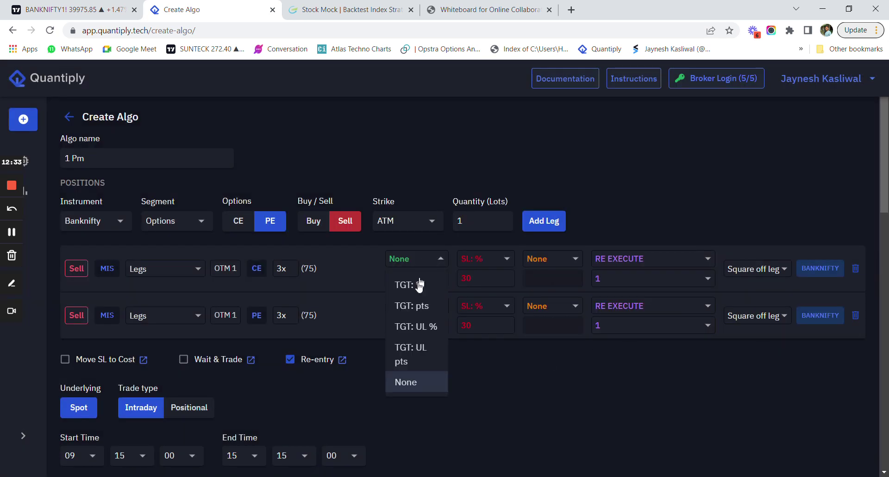
pyautogui.click(419, 284)
pyautogui.click(424, 306)
pyautogui.click(417, 330)
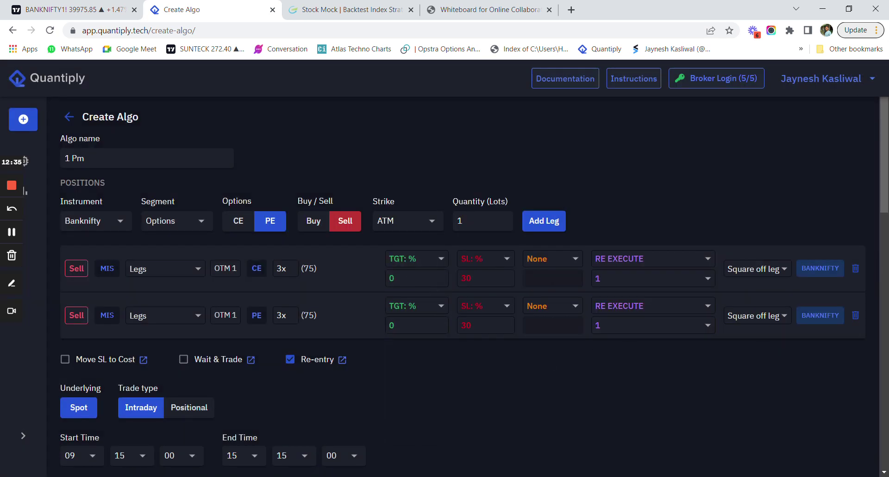
pyautogui.write('95')
pyautogui.click(392, 325)
pyautogui.write('95')
# Step: Enable Move SL to Cost, toggling Re-entry off and back on
pyautogui.scroll(-3, 203, 324)
pyautogui.click(291, 245)
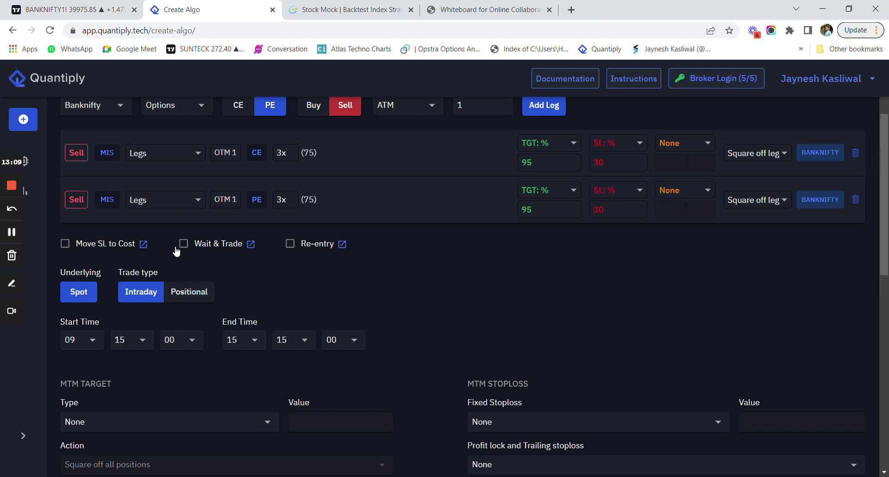
pyautogui.click(350, 6)
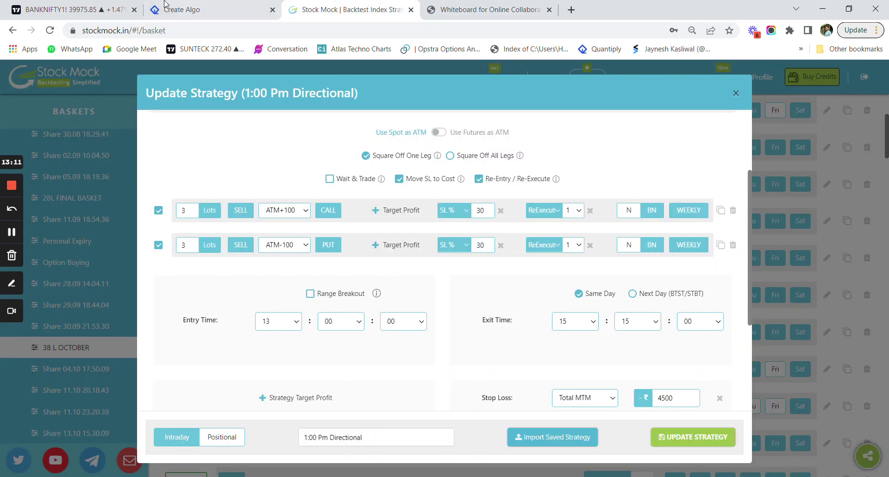
pyautogui.click(169, 14)
pyautogui.click(98, 243)
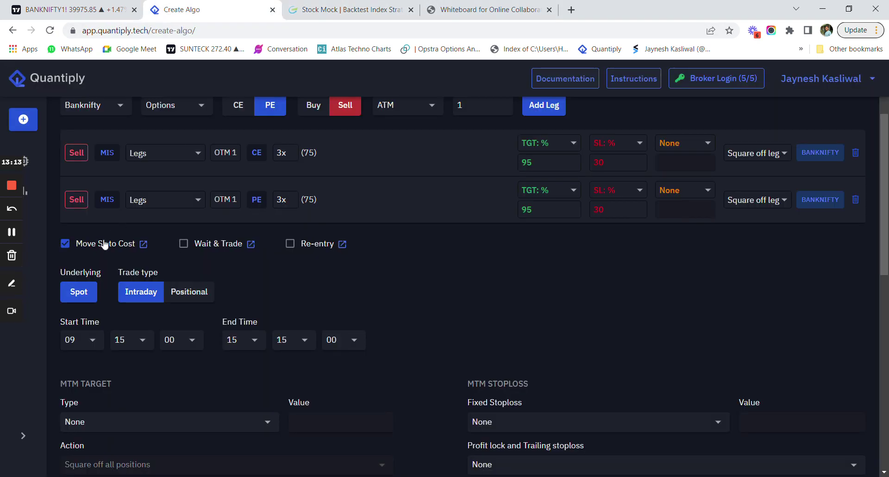
pyautogui.click(303, 248)
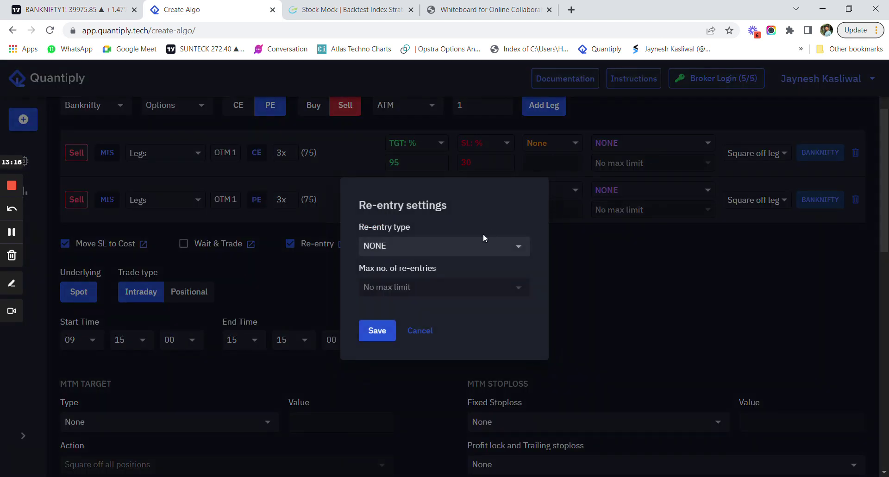
# Step: Set leg 1's re-entry back to RE EXECUTE with a maximum of 1
pyautogui.click(440, 246)
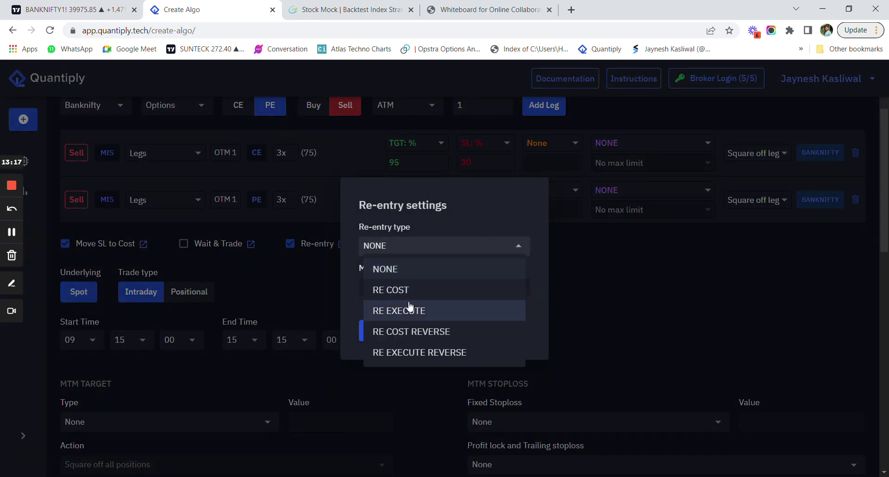
pyautogui.click(411, 309)
pyautogui.click(402, 289)
pyautogui.click(375, 331)
pyautogui.click(378, 330)
# Step: Set leg 2's re-entry back to RE EXECUTE with a maximum of 1
pyautogui.click(637, 188)
pyautogui.click(444, 252)
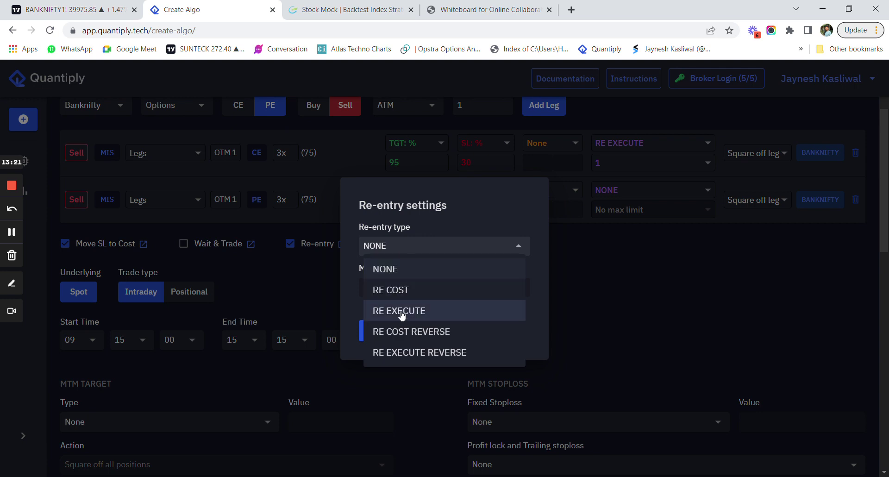
pyautogui.click(391, 310)
pyautogui.click(400, 289)
pyautogui.click(395, 331)
pyautogui.click(391, 332)
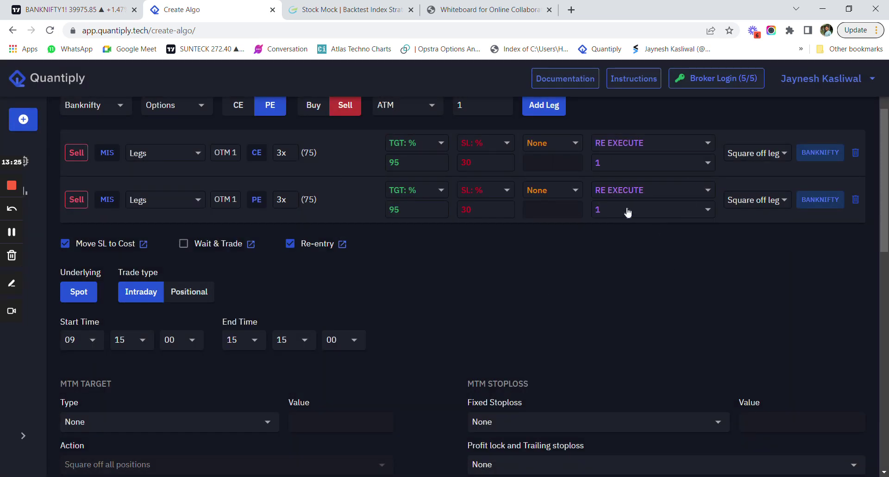
pyautogui.scroll(-3, 627, 220)
pyautogui.scroll(-2, 628, 220)
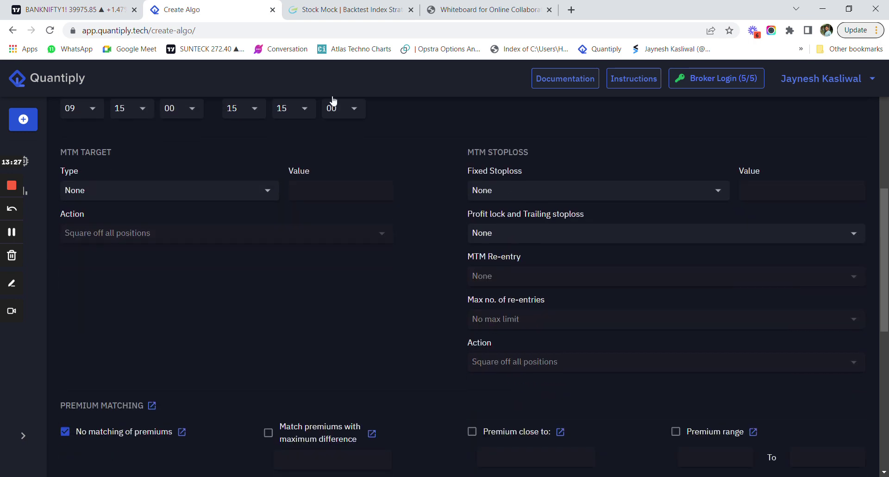
# Step: Set a fixed MTM stoploss of ₹4500 based on total MTM amount
pyautogui.click(352, 9)
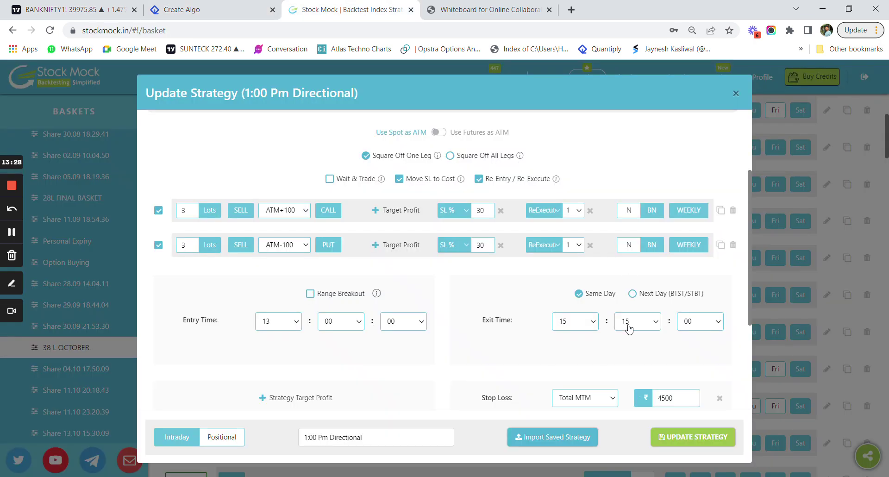
pyautogui.click(259, 8)
pyautogui.click(547, 188)
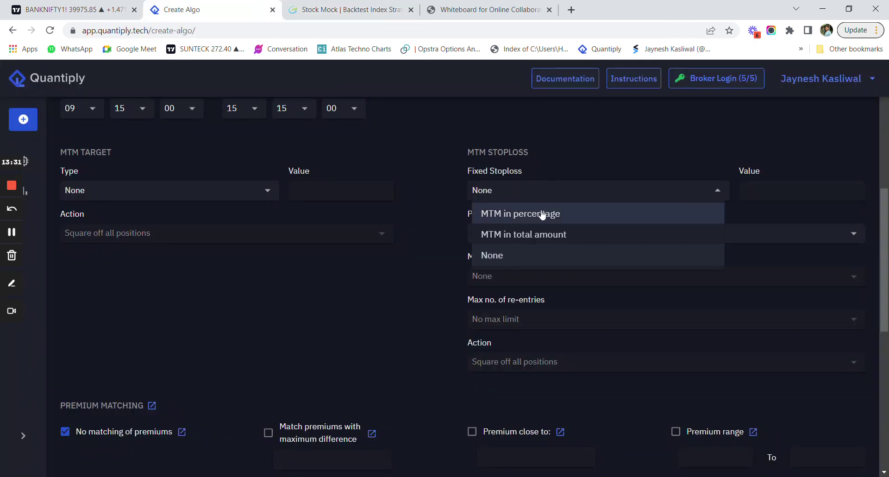
pyautogui.click(578, 232)
pyautogui.doubleClick(760, 194)
pyautogui.write('4500')
# Step: Choose Lock & Trail profit protection measured in total MTM amount
pyautogui.click(536, 233)
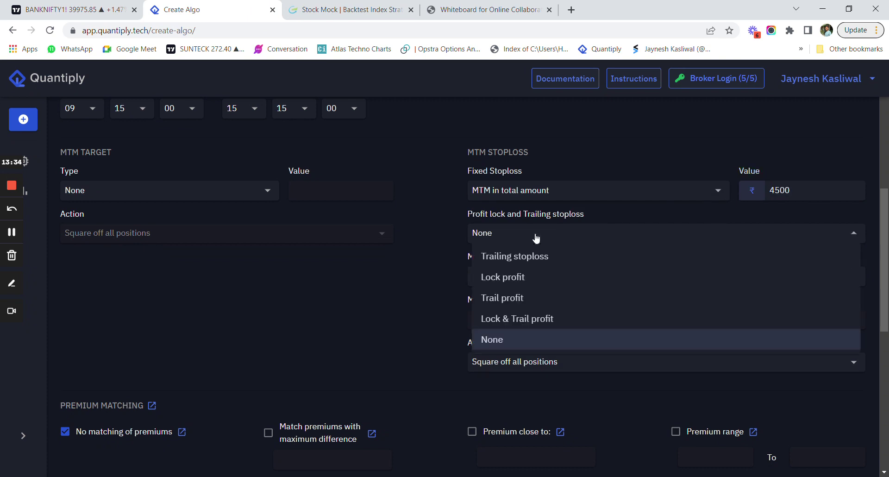
pyautogui.click(540, 319)
pyautogui.click(532, 278)
pyautogui.click(520, 319)
pyautogui.click(333, 10)
pyautogui.scroll(-4, 584, 365)
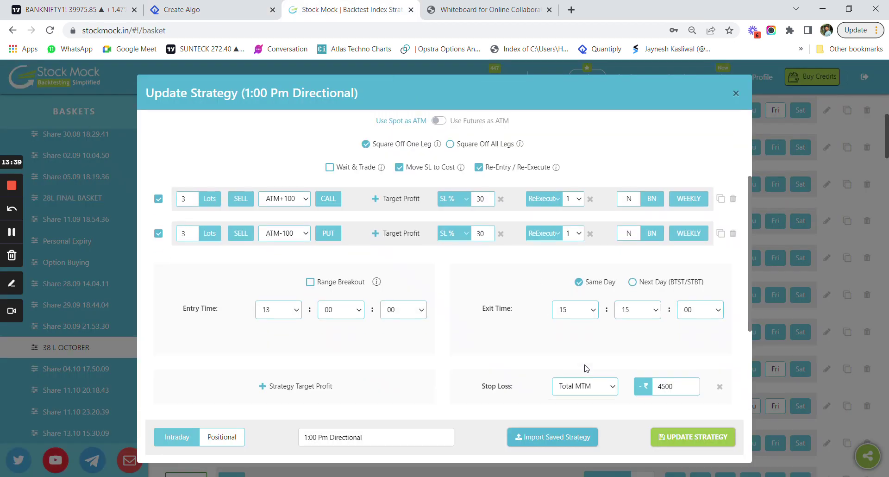
pyautogui.click(249, 5)
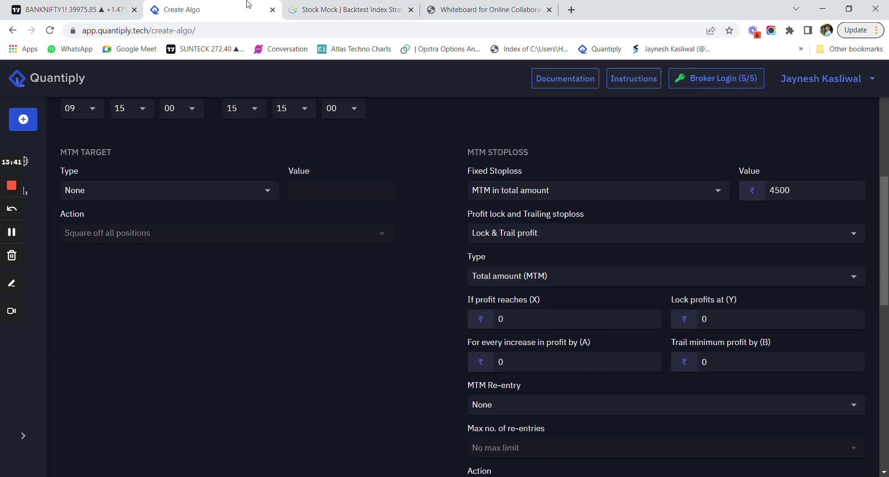
# Step: Lock 1000 profit at 4000, then trail the minimum by 500 per 1000 profit increase
pyautogui.click(498, 318)
pyautogui.write('4000')
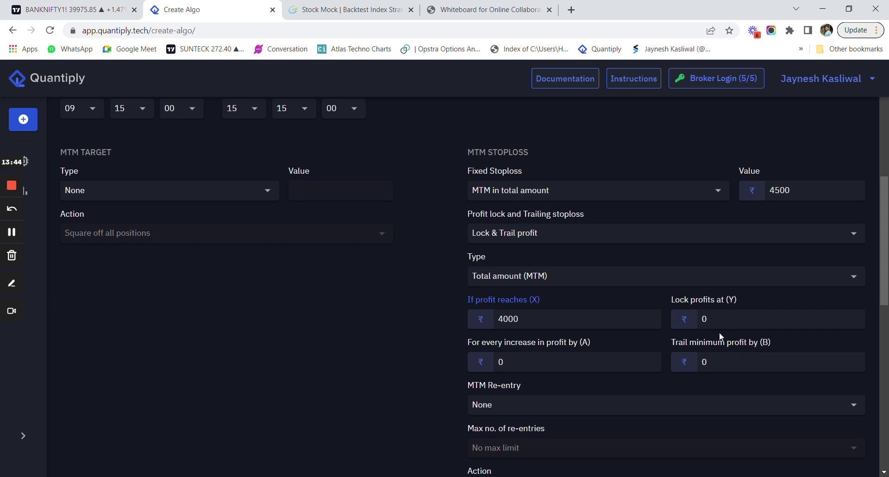
pyautogui.click(701, 318)
pyautogui.write('1000')
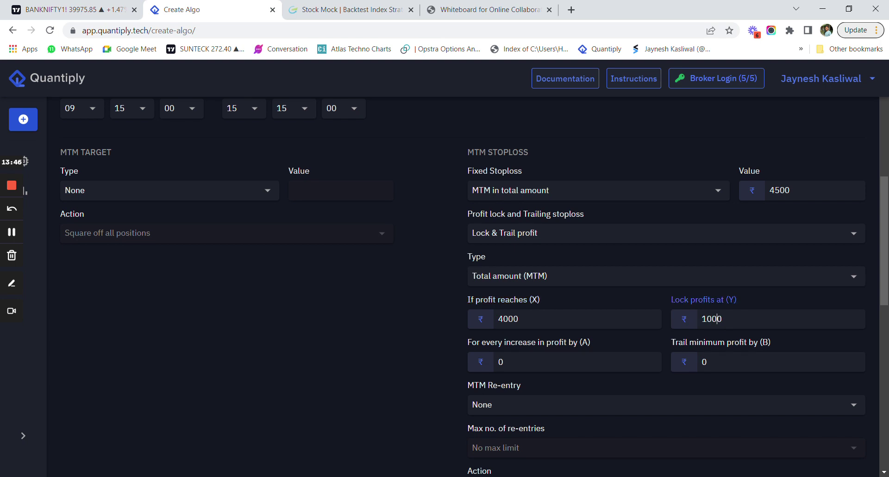
pyautogui.click(498, 361)
pyautogui.write('10')
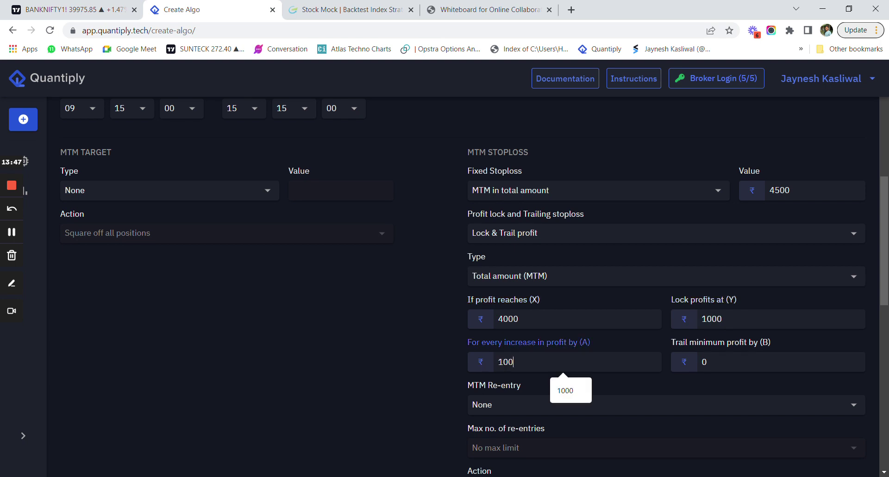
pyautogui.write('0')
pyautogui.click(702, 361)
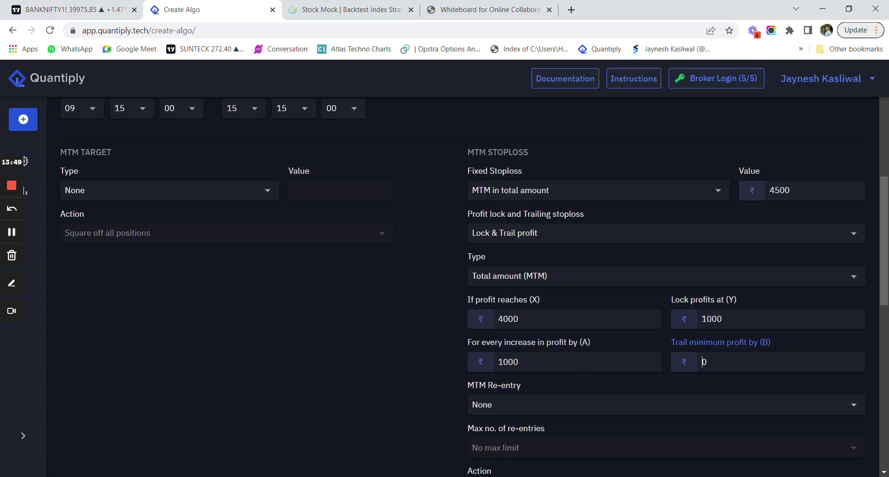
pyautogui.write('500')
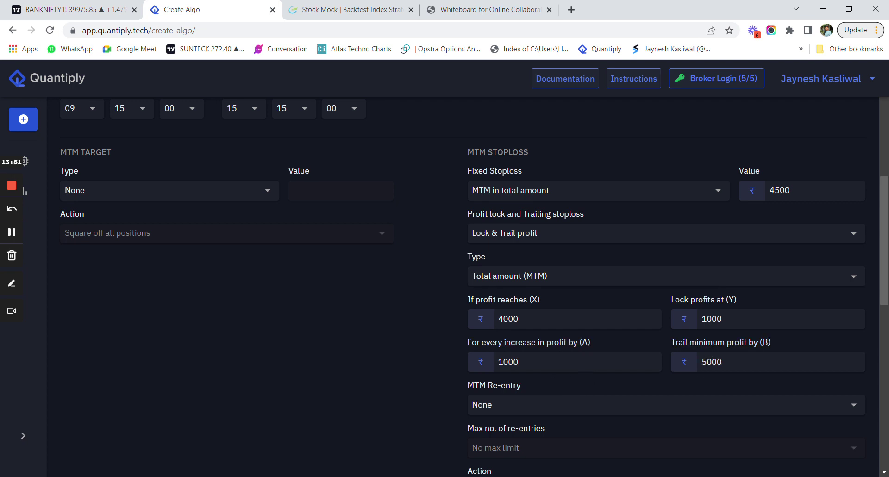
# Step: Set the re-entry method to Candle close
pyautogui.scroll(-6, 707, 298)
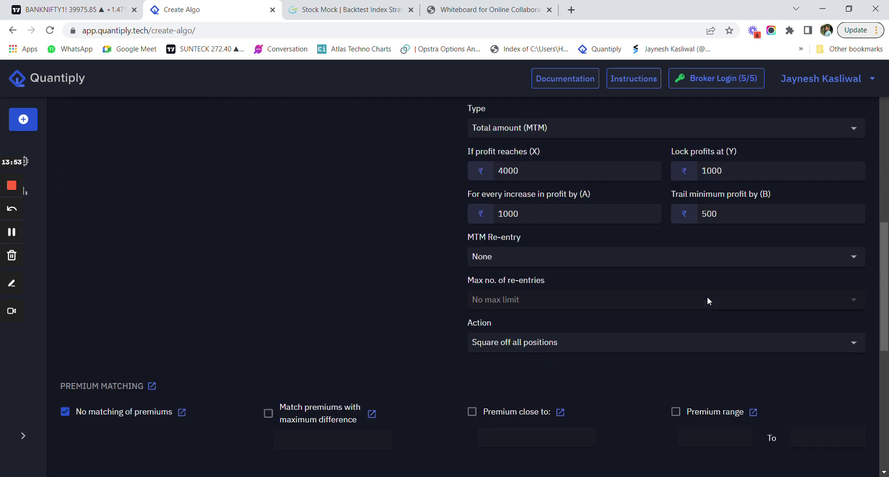
pyautogui.scroll(-5, 643, 278)
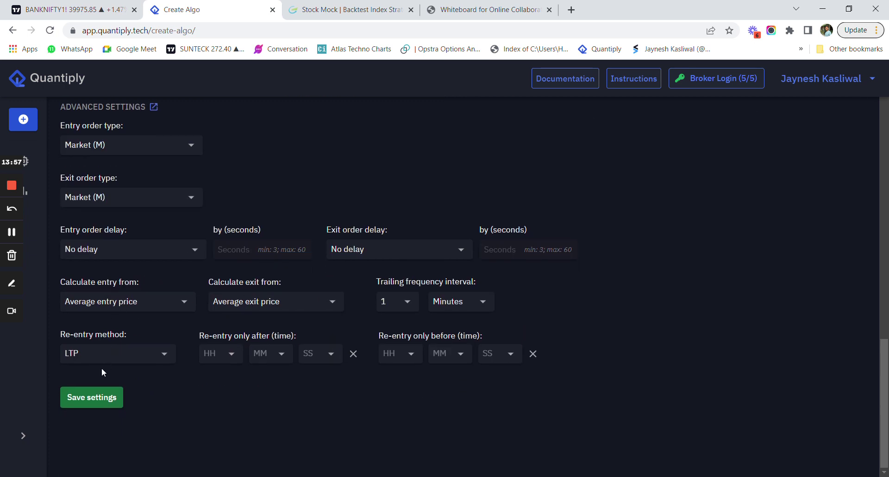
pyautogui.click(115, 359)
pyautogui.click(123, 397)
# Step: Make entry orders Limit/SL-L with the price buffer measured in points
pyautogui.click(134, 147)
pyautogui.click(271, 147)
pyautogui.click(269, 168)
pyautogui.doubleClick(368, 147)
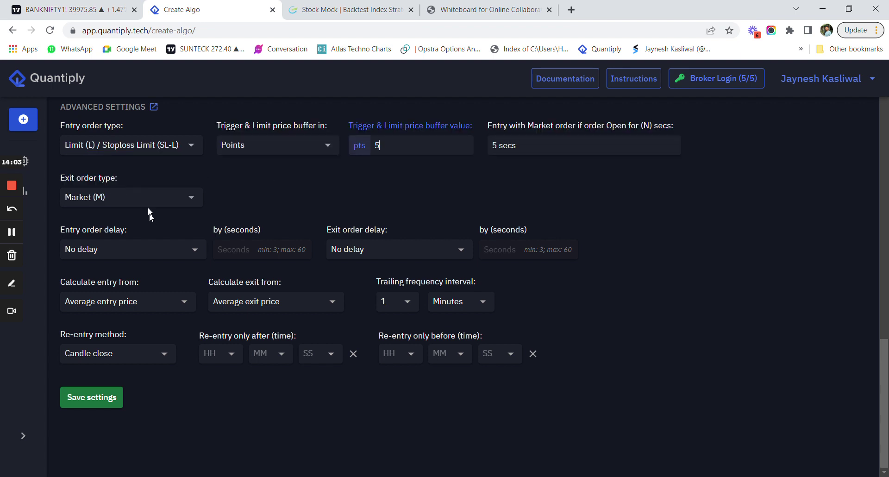
# Step: Make exit orders Limit/SL-L with the buffer in points, clearing the old buffer value
pyautogui.click(133, 200)
pyautogui.click(118, 245)
pyautogui.click(277, 199)
pyautogui.click(272, 222)
pyautogui.click(393, 197)
pyautogui.press('BackSpace')
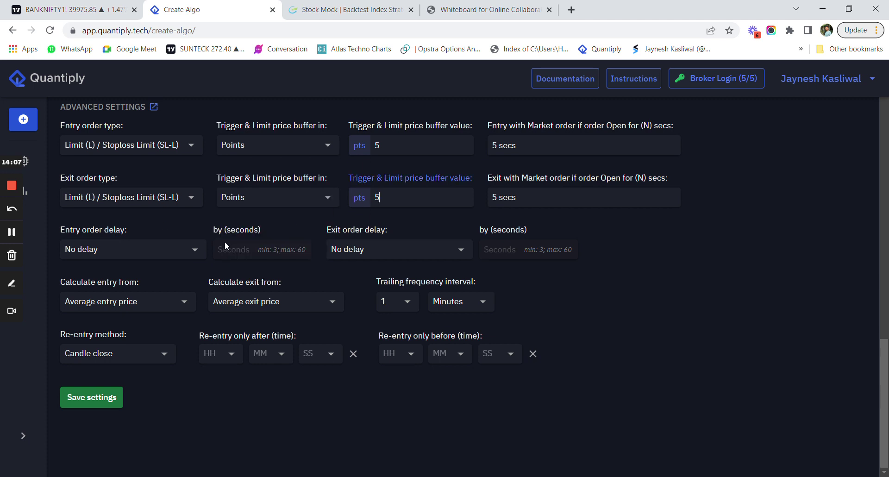
# Step: Enter a 5-point exit buffer, save settings, dismiss Save Algo, and return to the Algos list
pyautogui.write('5')
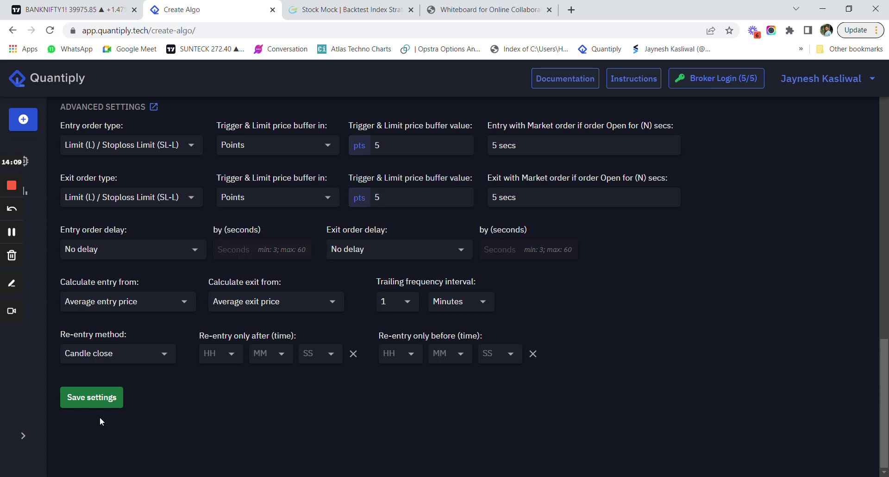
pyautogui.click(99, 402)
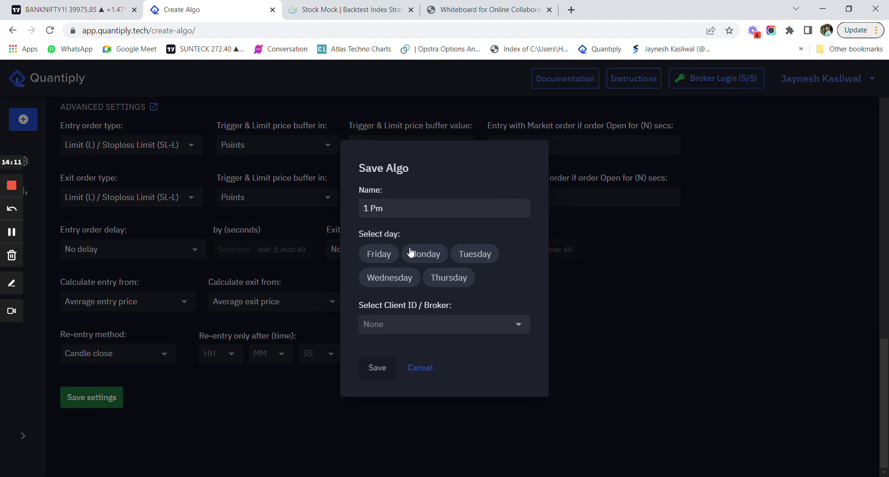
pyautogui.click(419, 368)
pyautogui.scroll(12, 581, 268)
pyautogui.scroll(3, 581, 272)
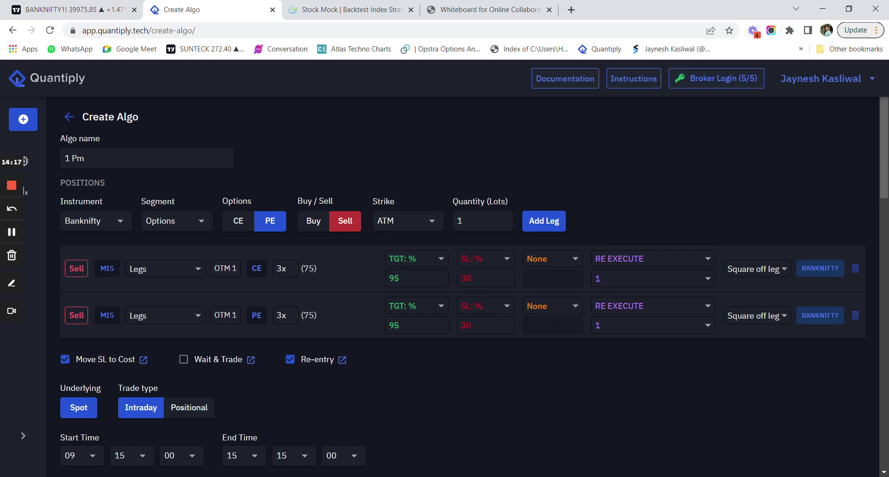
pyautogui.click(69, 118)
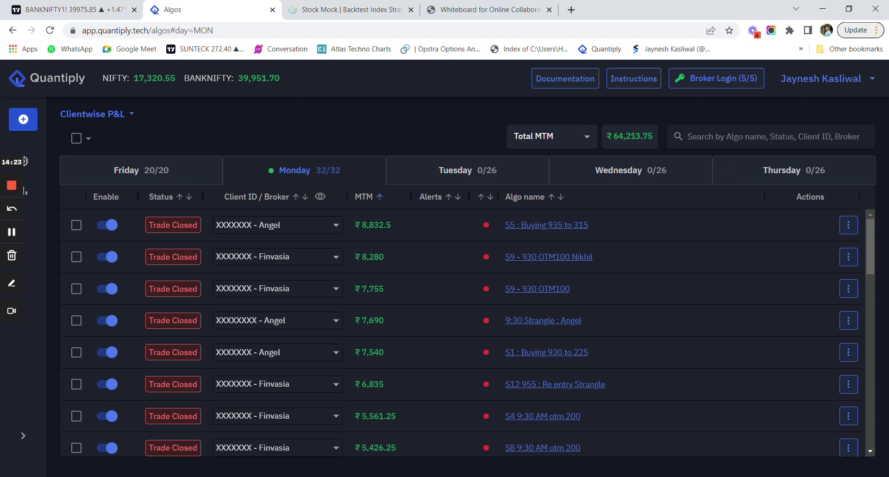
# Step: Highlight the ₹64,213.75 total MTM, then load YouTube in a new Chrome tab
pyautogui.moveTo(614, 137); pyautogui.dragTo(655, 142)
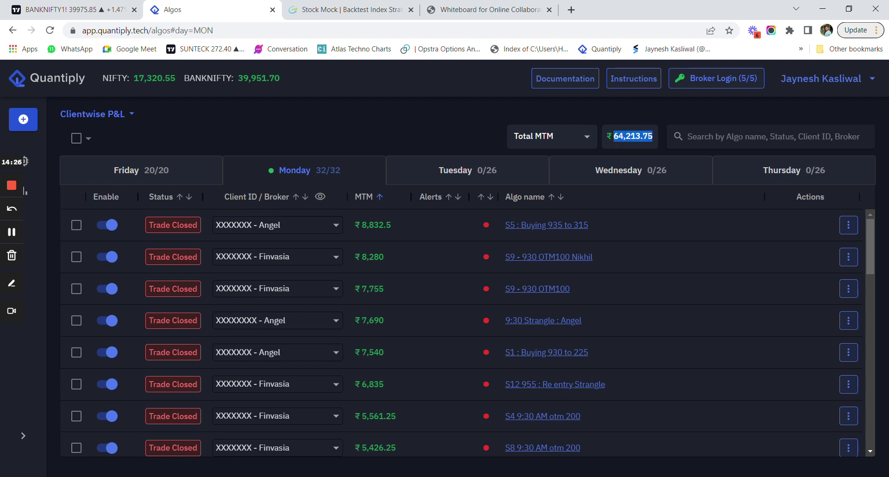
pyautogui.hotkey('shift', 'Left')
pyautogui.hotkey('shift', 'Left')
pyautogui.hotkey('shift', 'Left')
pyautogui.hotkey('shift', 'Left')
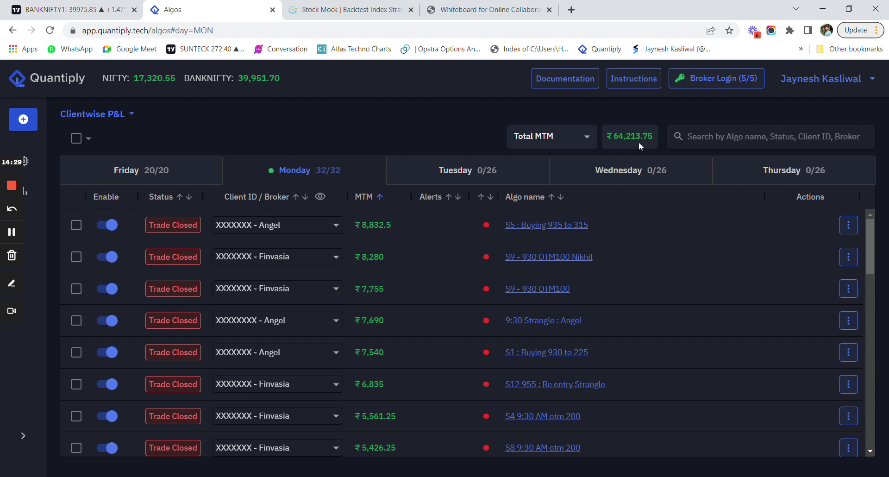
pyautogui.click(571, 10)
pyautogui.click(442, 355)
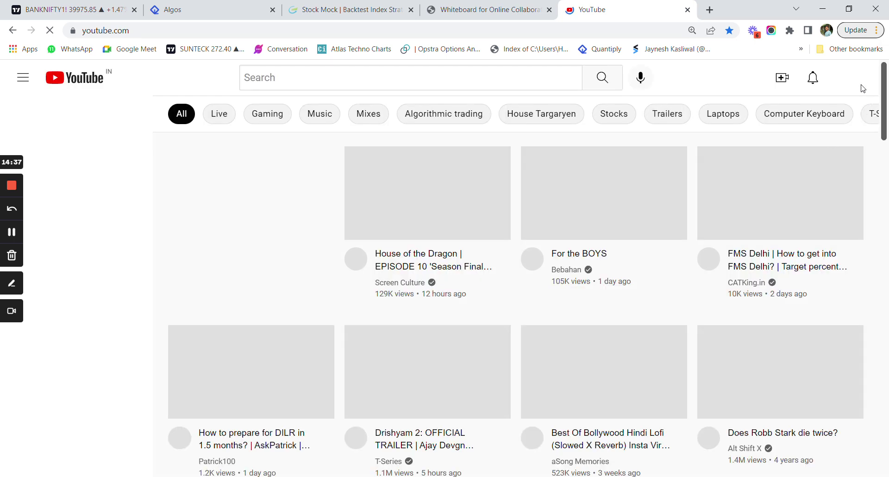
# Step: Go to the Techno Charts channel page via Your channel and browse its recent Algo Trading uploads
pyautogui.click(849, 77)
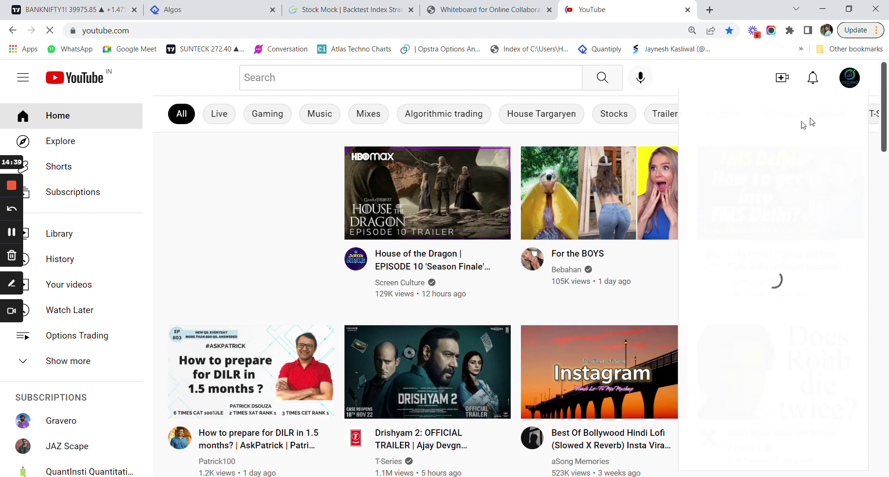
pyautogui.click(751, 138)
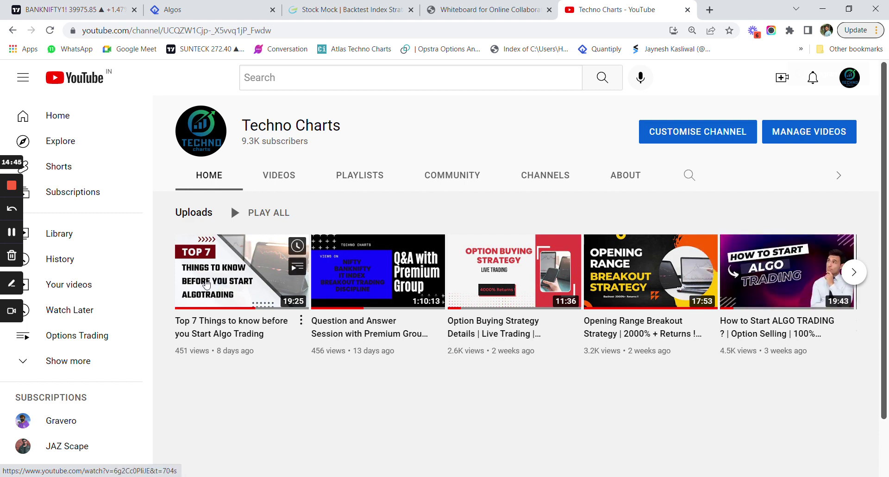
pyautogui.moveTo(786, 284)
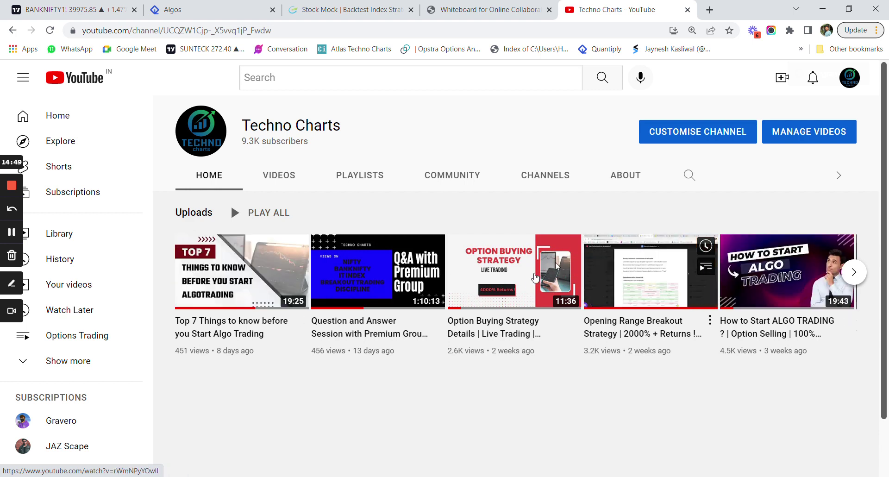
pyautogui.moveTo(552, 291)
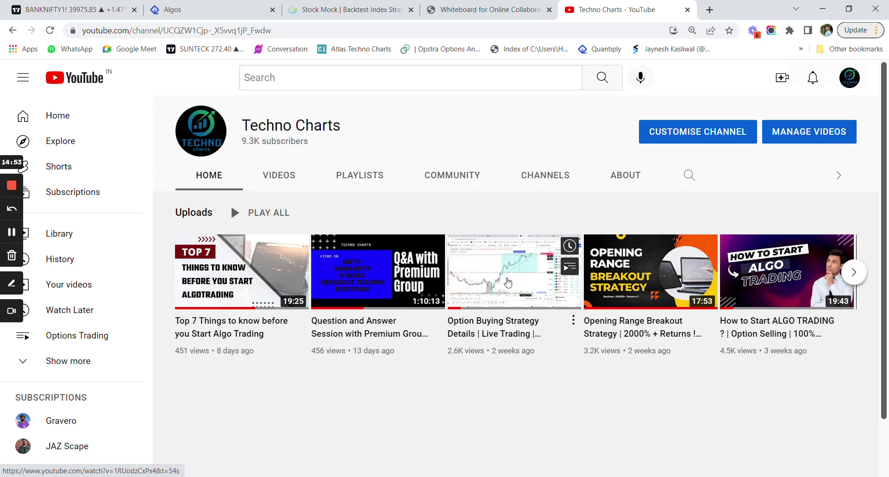
pyautogui.moveTo(208, 266)
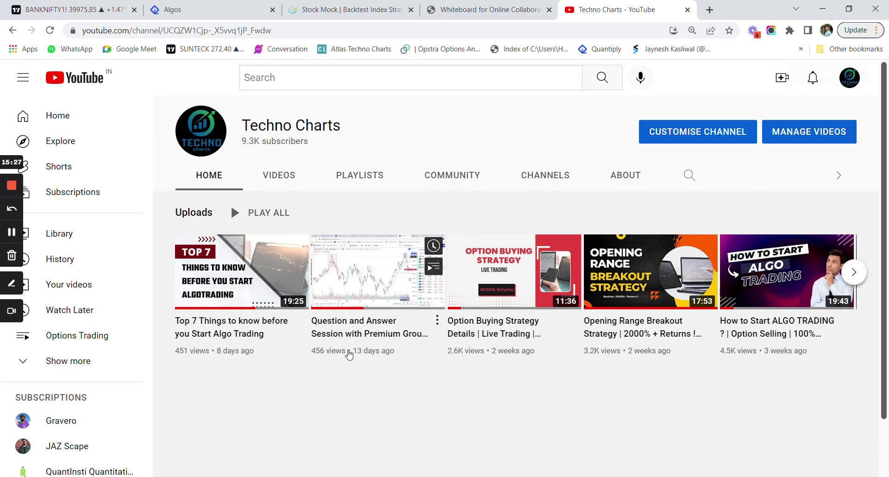
pyautogui.click(715, 11)
# Step: Load Twitter in the new tab and scroll through the account's own profile
pyautogui.click(380, 359)
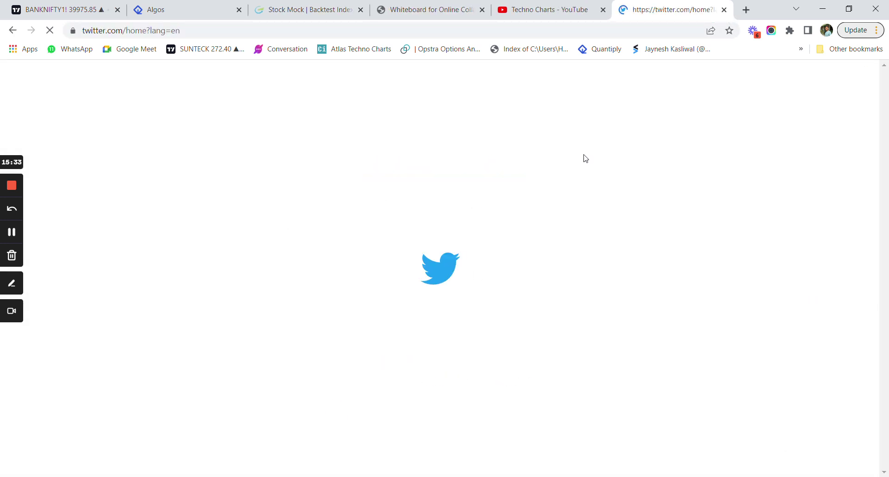
pyautogui.click(537, 9)
pyautogui.click(616, 14)
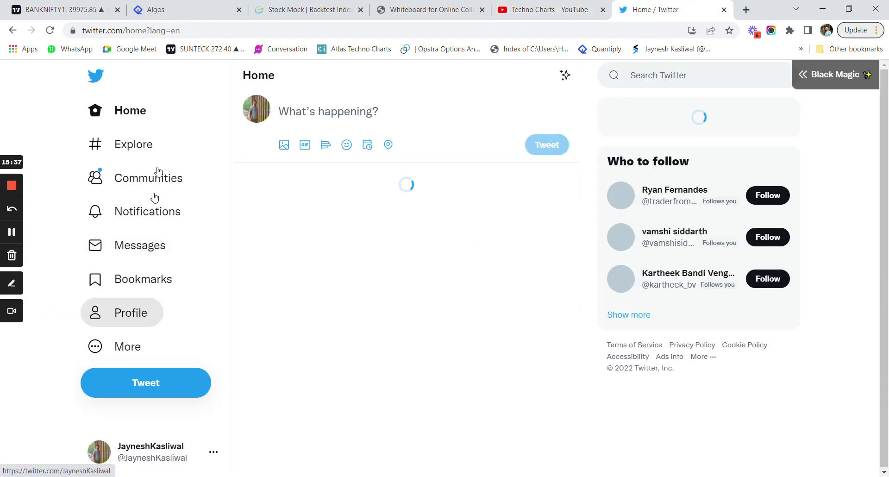
pyautogui.click(129, 313)
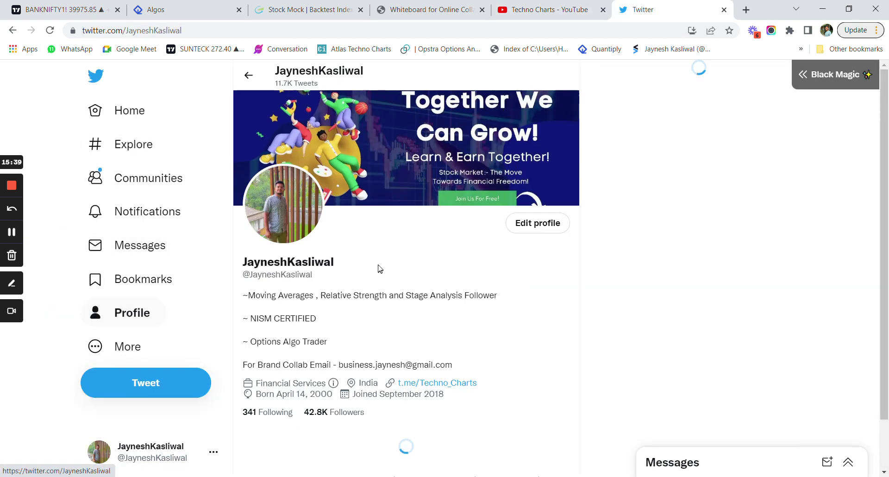
pyautogui.scroll(-5, 378, 280)
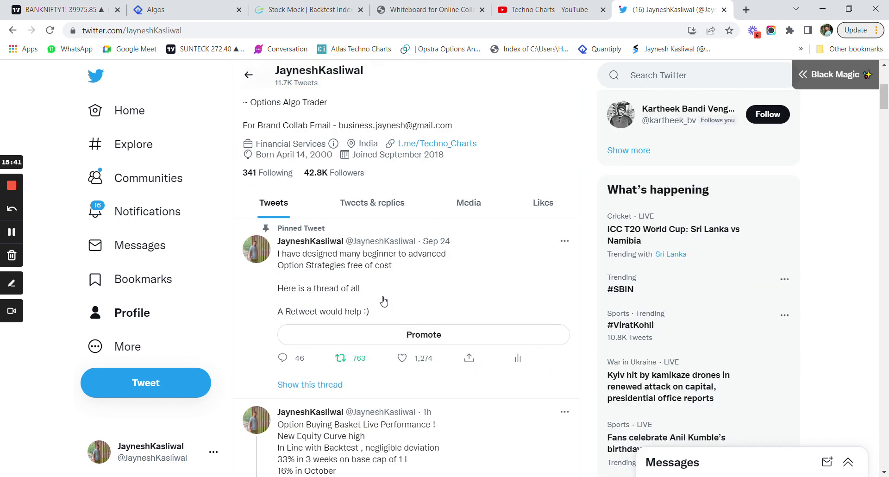
pyautogui.scroll(-5, 384, 301)
# Step: Open the Option Buying Basket Live Performance tweet and view its equity curve and spreadsheet images
pyautogui.click(460, 211)
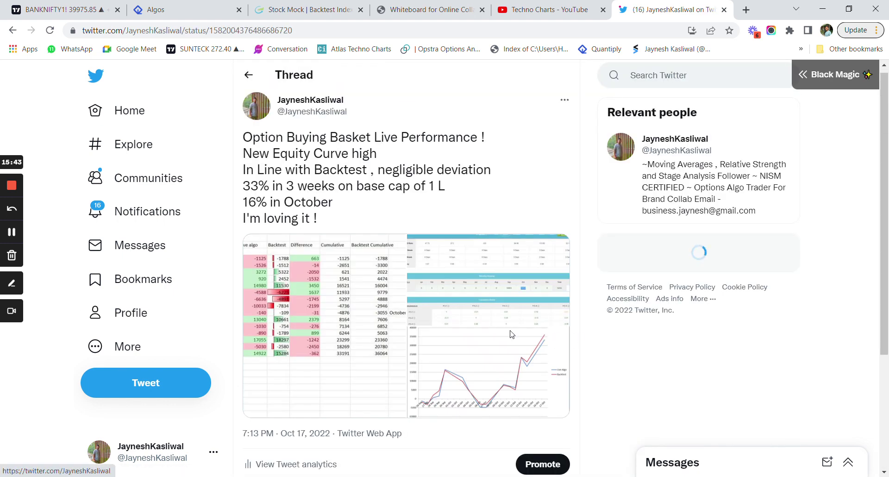
pyautogui.scroll(-3, 511, 334)
pyautogui.click(496, 266)
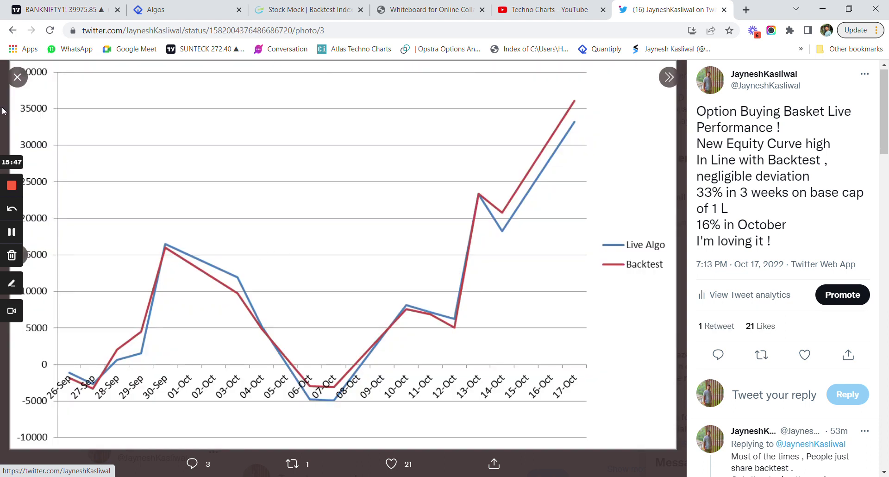
pyautogui.click(17, 77)
pyautogui.click(298, 193)
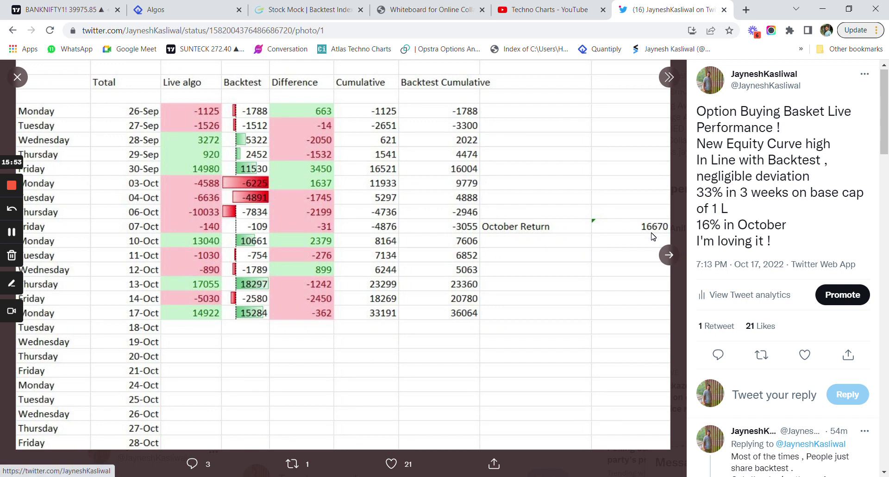
pyautogui.click(17, 77)
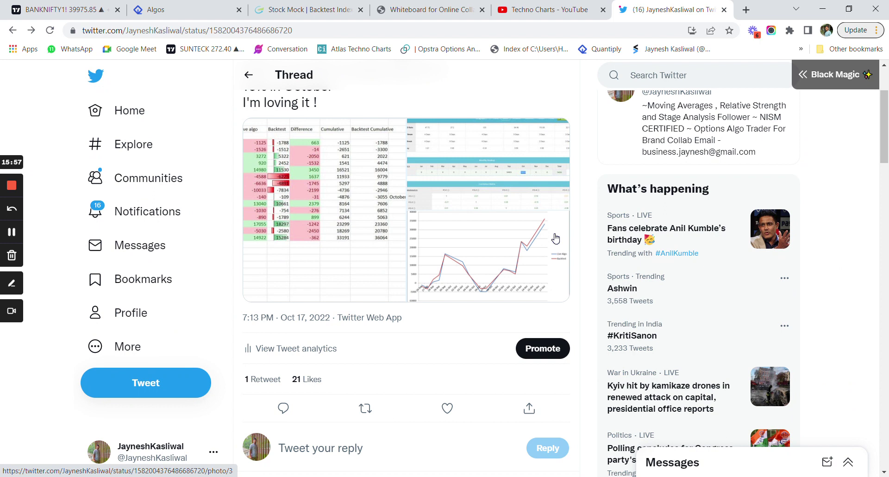